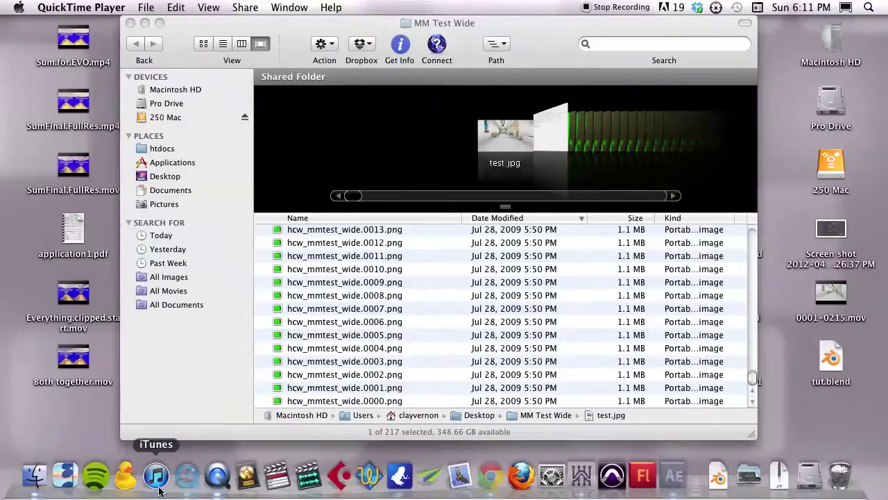
Play, scrub and replay the hallway movie 0001-0215.mov in QuickTime Player 7, then return to After Effects.
click(184, 478)
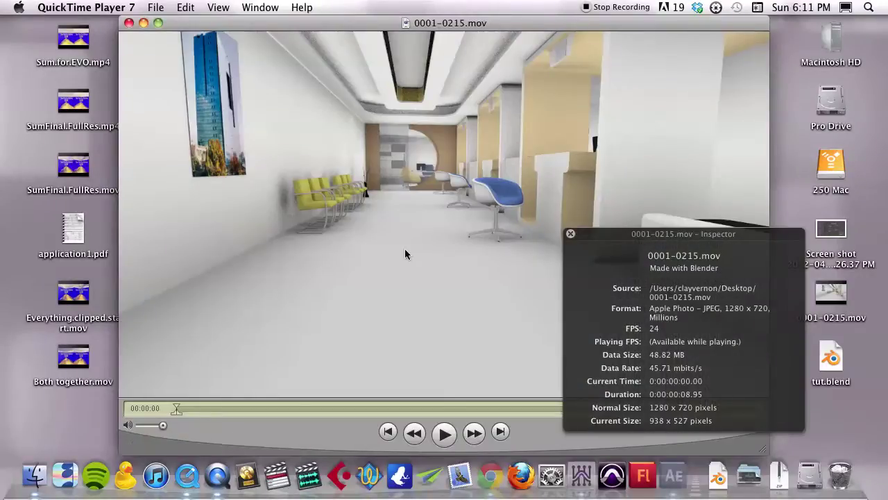
click(570, 234)
key(space)
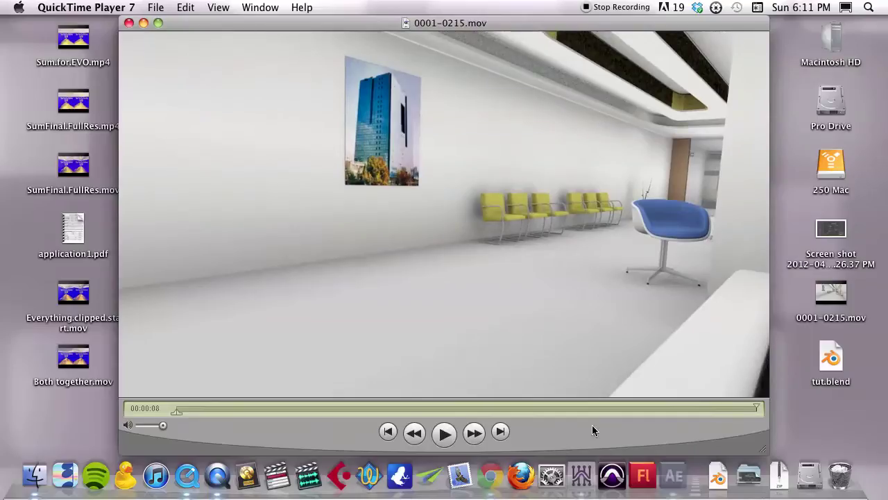
drag(743, 409, 703, 405)
key(space)
click(727, 408)
key(space)
click(666, 476)
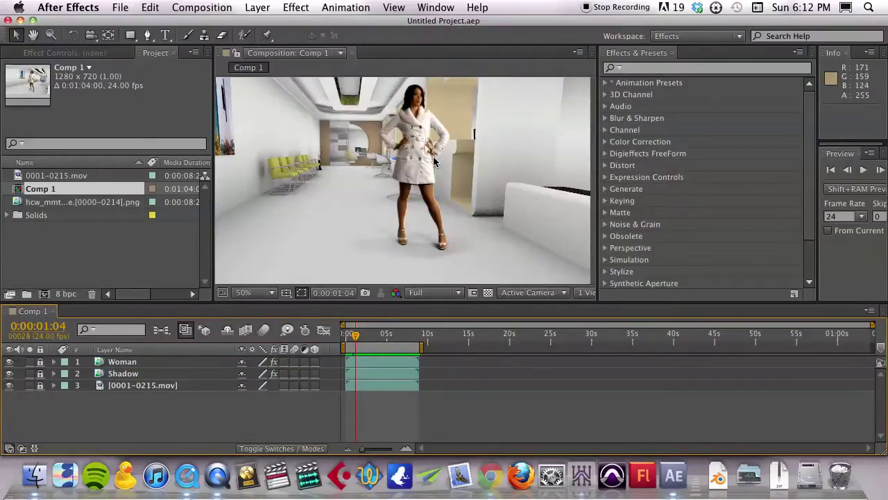
Play Comp 1 with the woman and shadow over the hallway, scrub back, and stop near 5 seconds.
key(space)
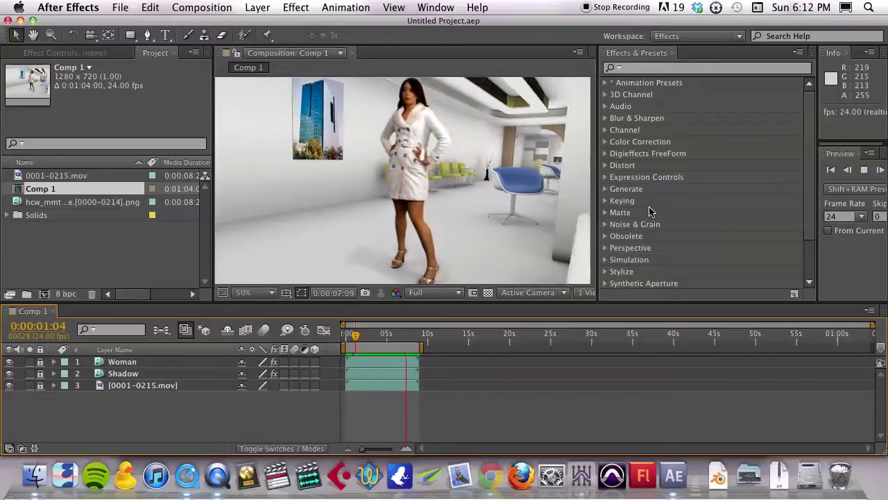
key(space)
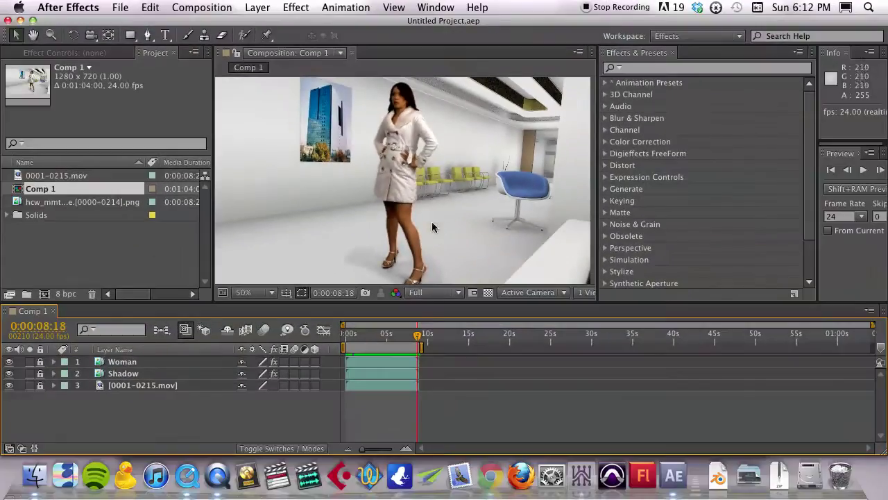
drag(416, 334, 346, 334)
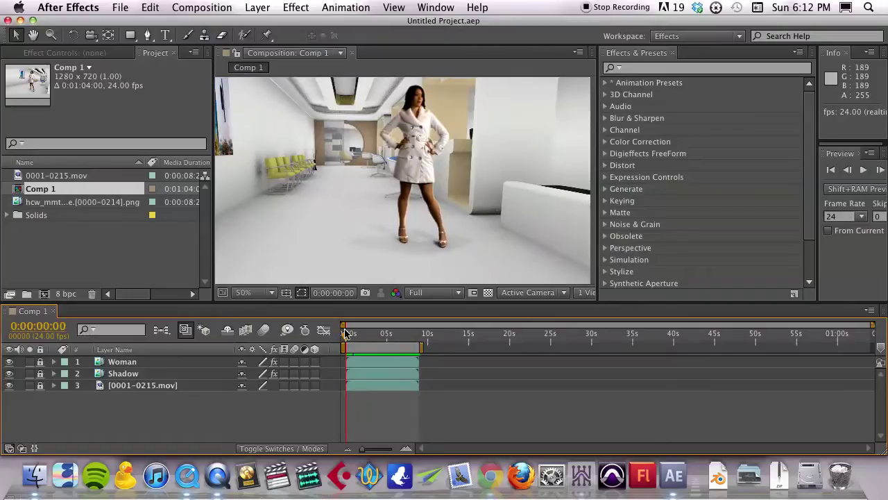
key(space)
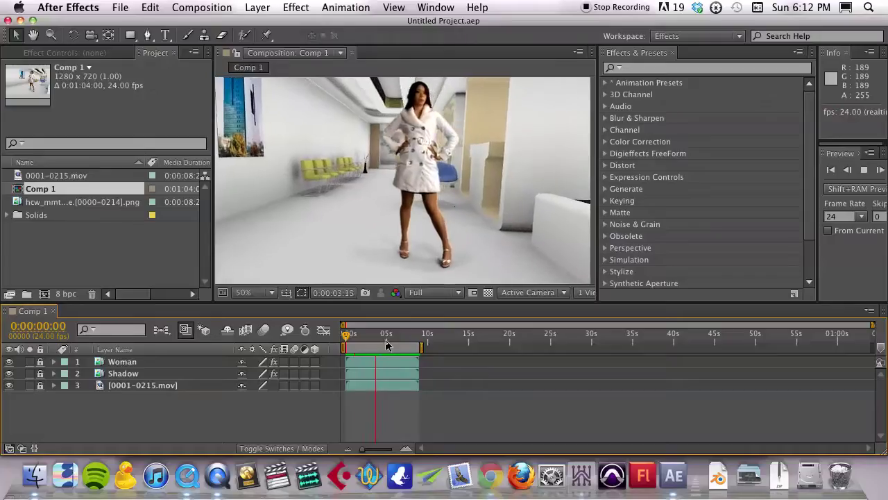
click(392, 340)
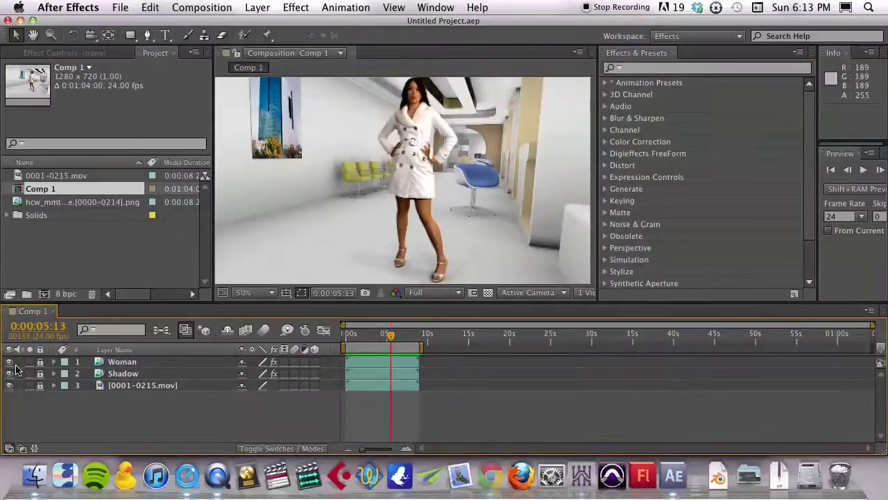
Clear the locks on all three layers: Woman, Shadow and 0001-0215.mov.
drag(39, 362, 39, 386)
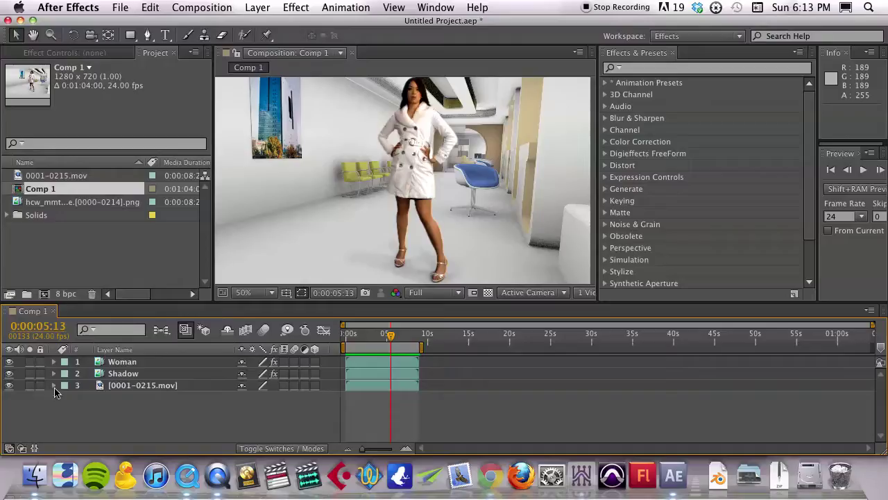
Select the hallway movie layer and keep the Effects workspace layout.
click(126, 387)
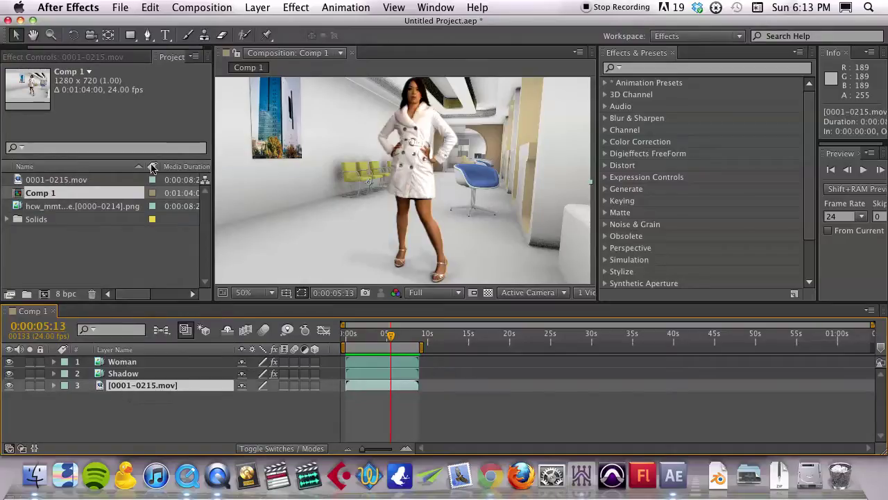
click(83, 57)
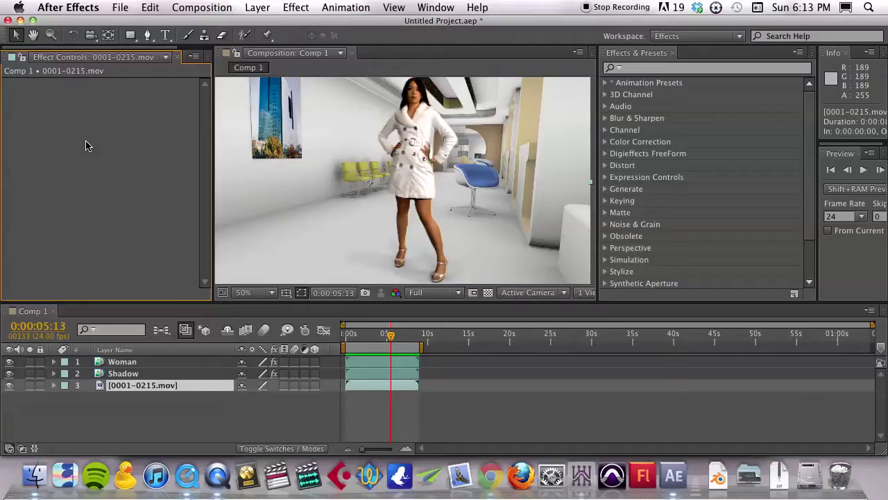
click(651, 69)
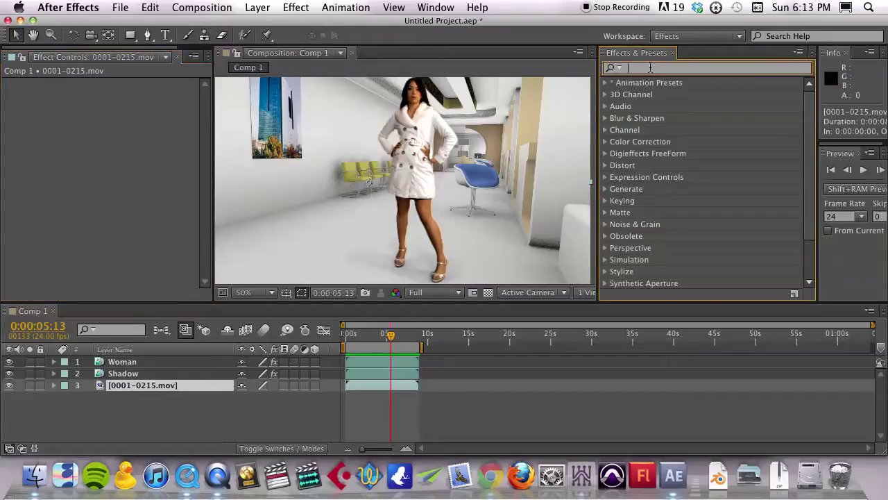
click(706, 38)
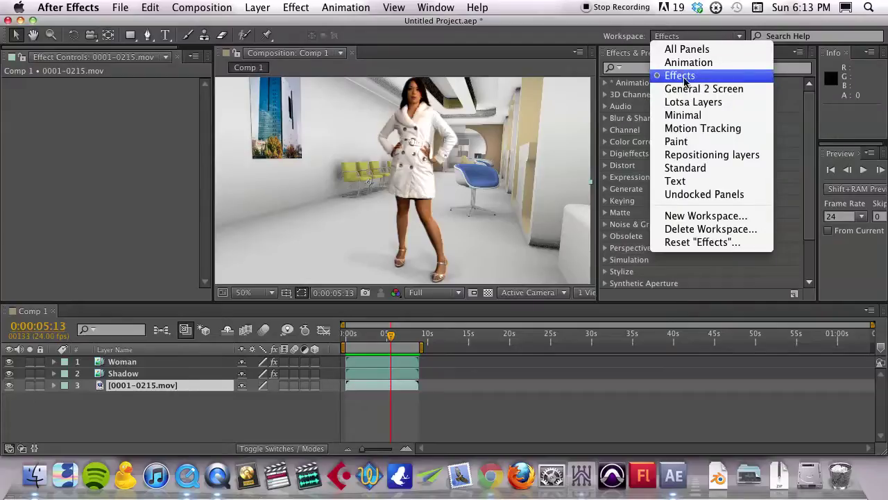
click(701, 77)
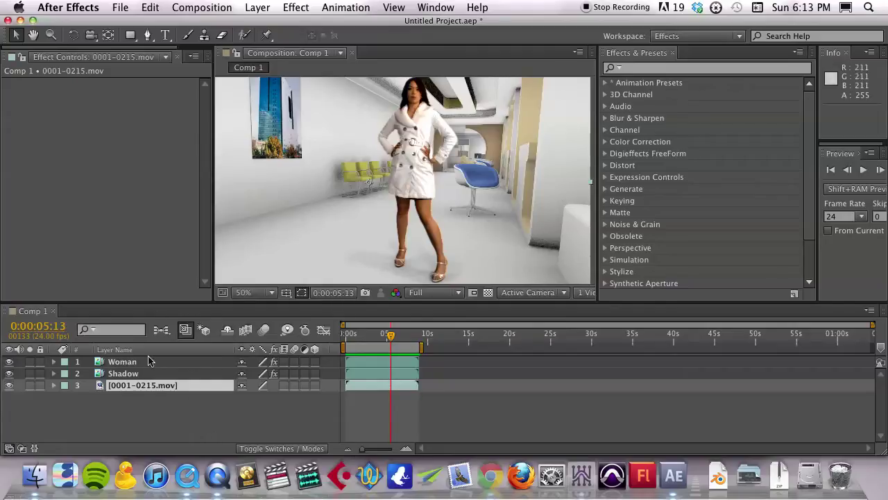
Apply Brightness & Contrast to the hallway layer, set Brightness to -60, then delete the effect.
click(127, 390)
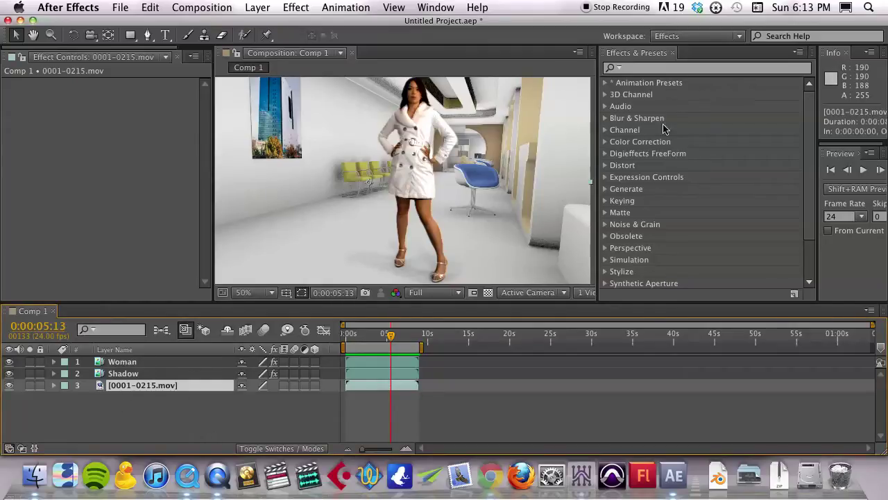
click(663, 68)
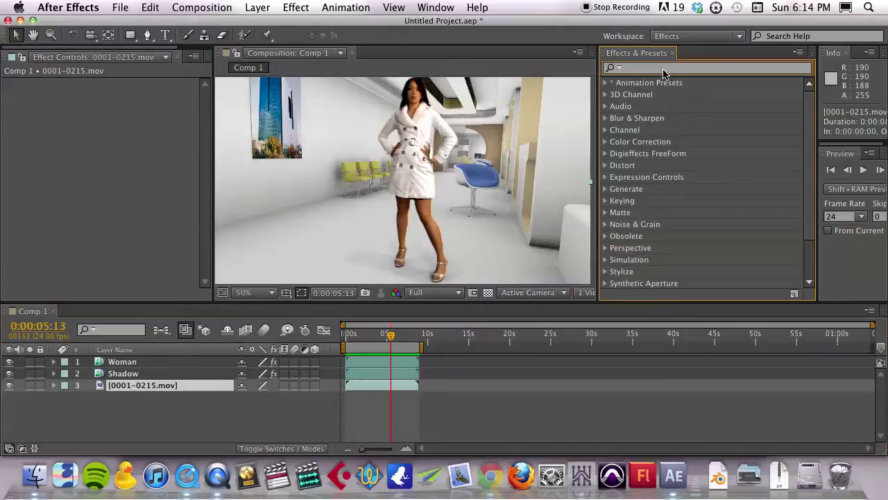
text(bright)
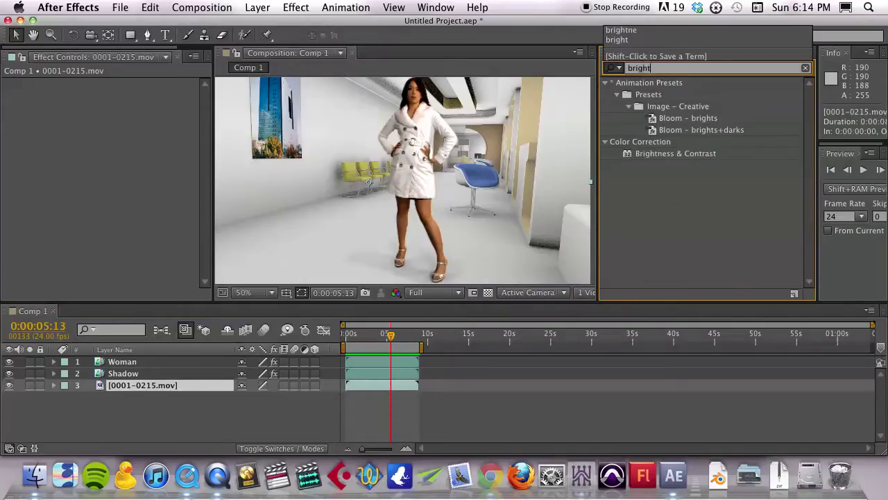
drag(696, 157, 139, 113)
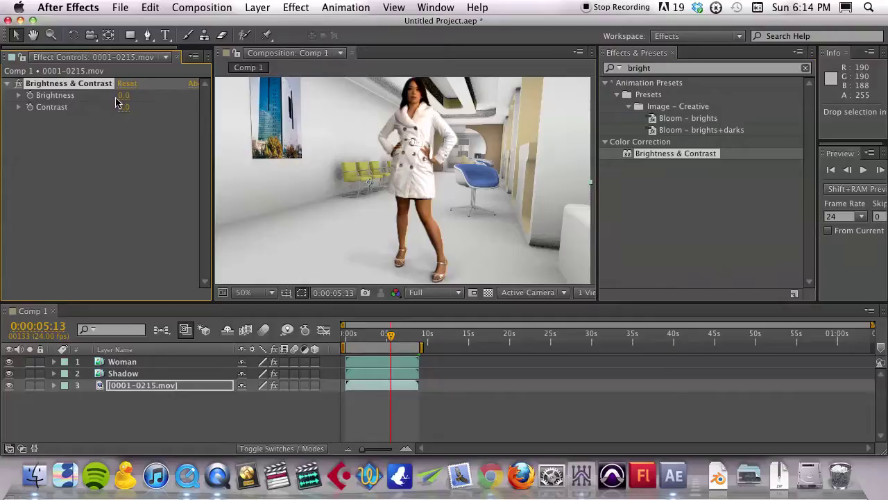
drag(120, 95, 91, 89)
key(Delete)
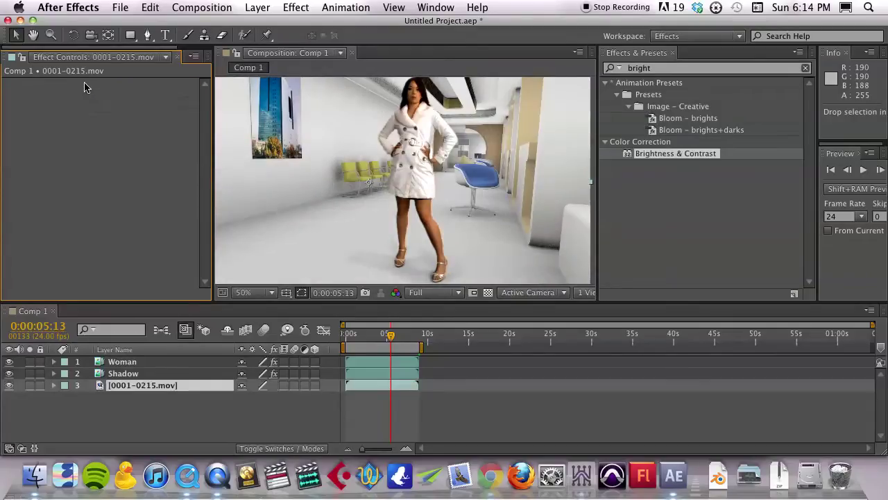
Select the Woman layer and toggle her Brightness & Contrast off and on, ending with it on.
click(127, 363)
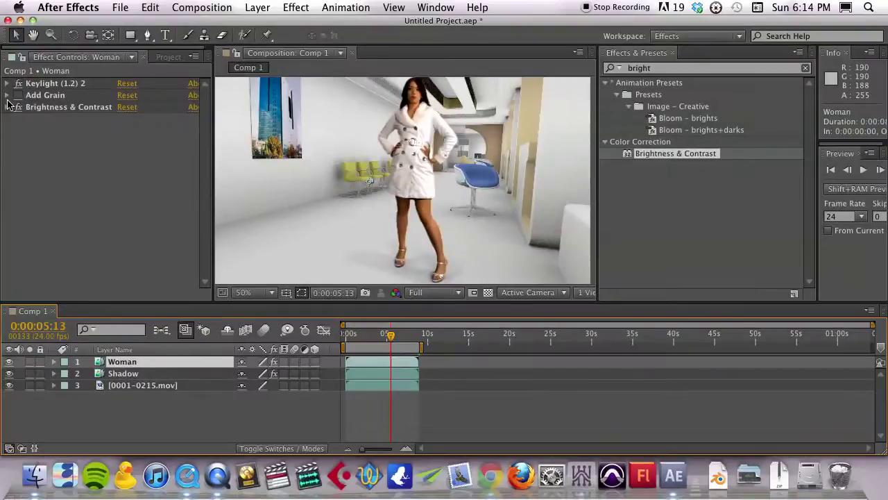
click(18, 107)
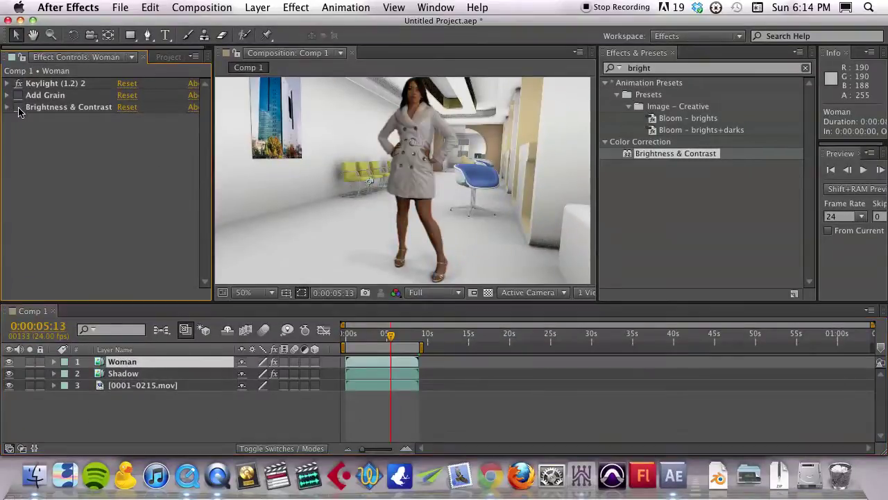
click(18, 107)
click(18, 107)
click(18, 107)
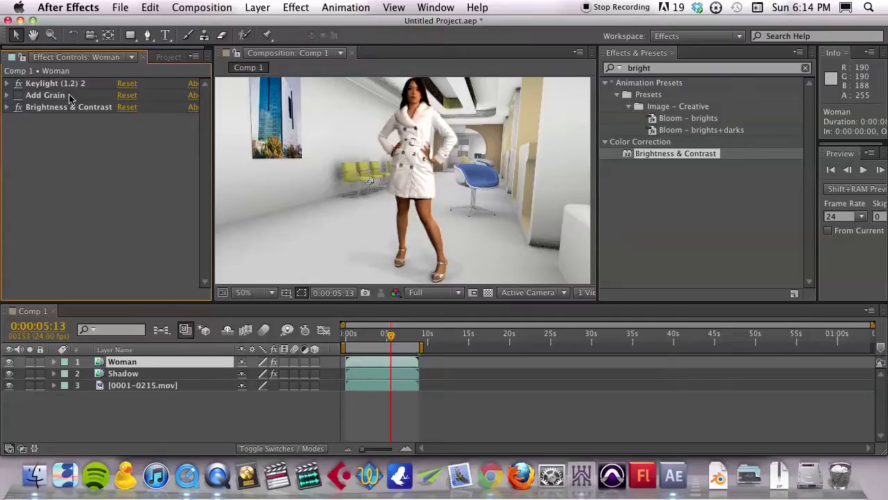
Expand the woman's Keylight settings and its Screen Matte group.
click(7, 84)
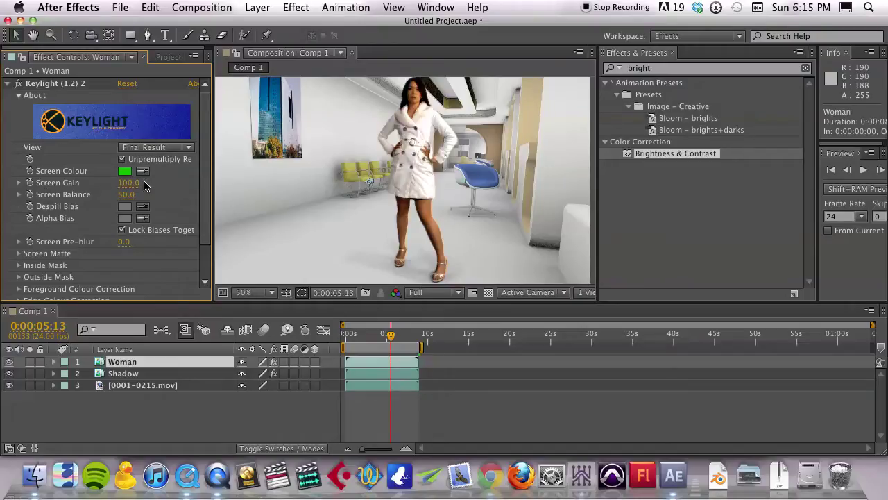
scroll(145, 187, down, 3)
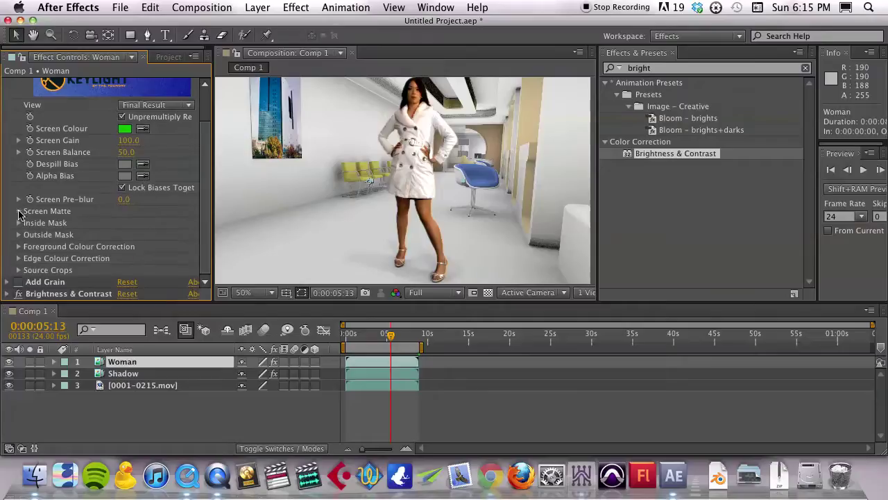
click(19, 211)
scroll(99, 209, down, 5)
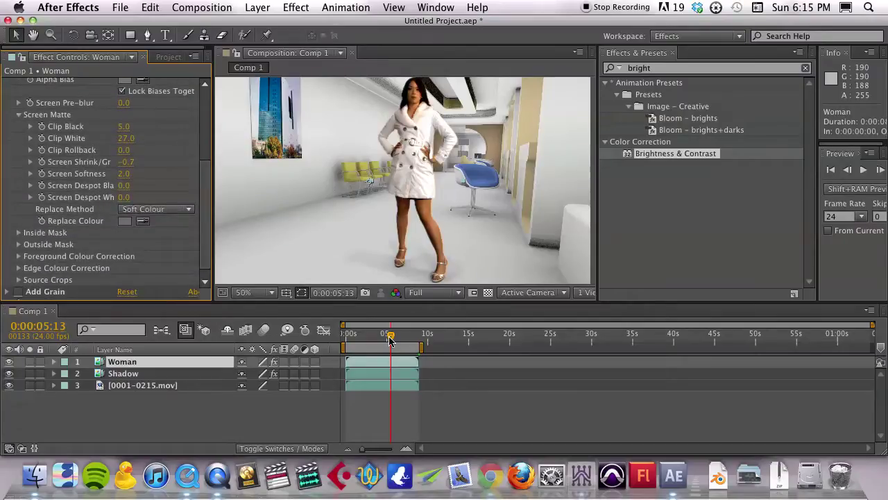
Scrub back to 0:00:00:08 and zoom the viewer to 100% on the woman.
drag(392, 336, 349, 336)
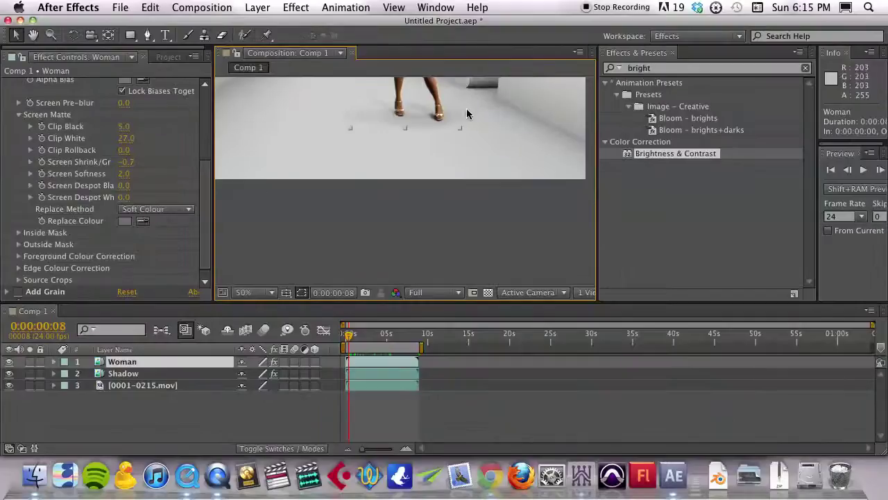
scroll(466, 111, up, 5)
scroll(463, 172, up, 2)
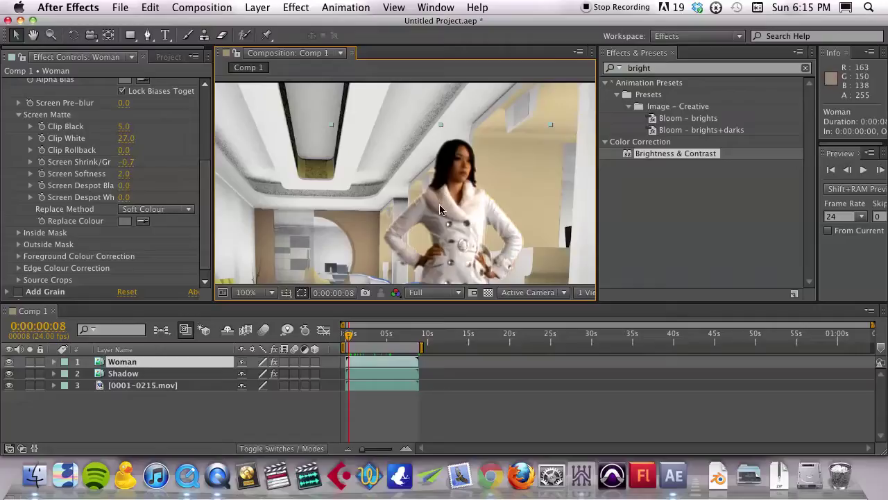
scroll(127, 164, up, 5)
Set Keylight's View to Source to show the woman's original green-screen footage.
click(131, 147)
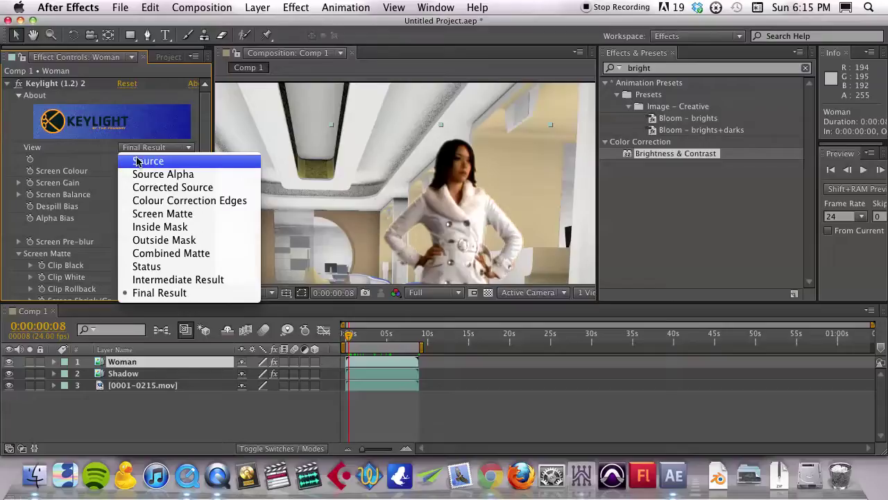
click(69, 154)
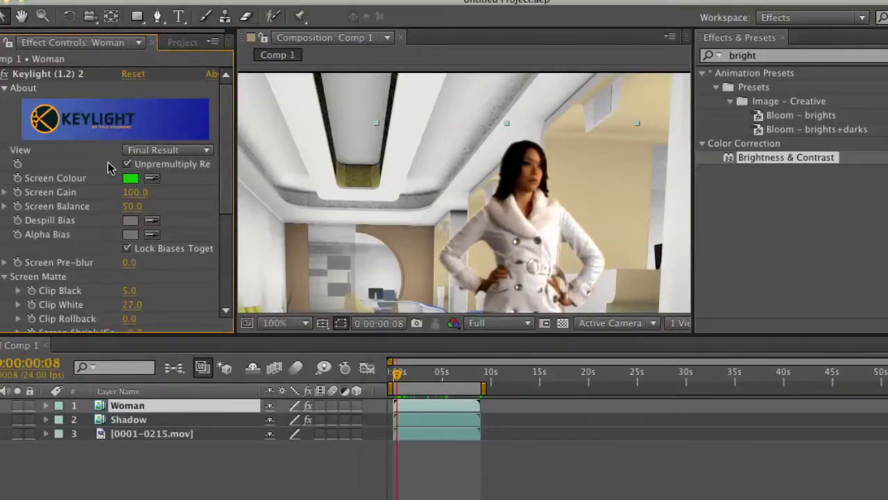
click(140, 151)
click(157, 167)
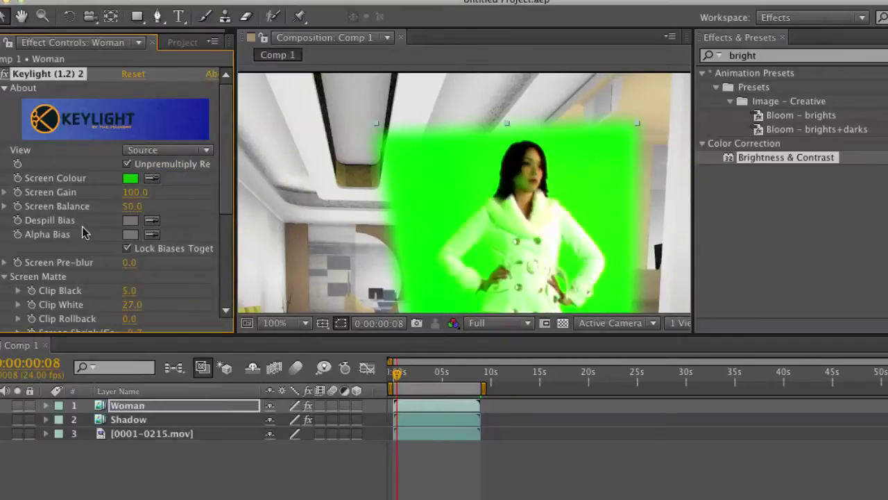
Switch off the woman's Brightness & Contrast and expand the Woman layer's properties in the timeline.
scroll(70, 229, down, 5)
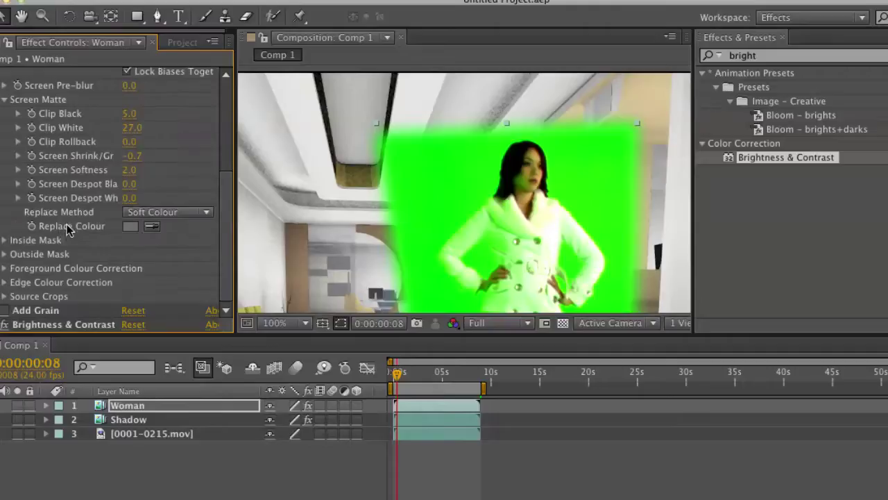
click(5, 324)
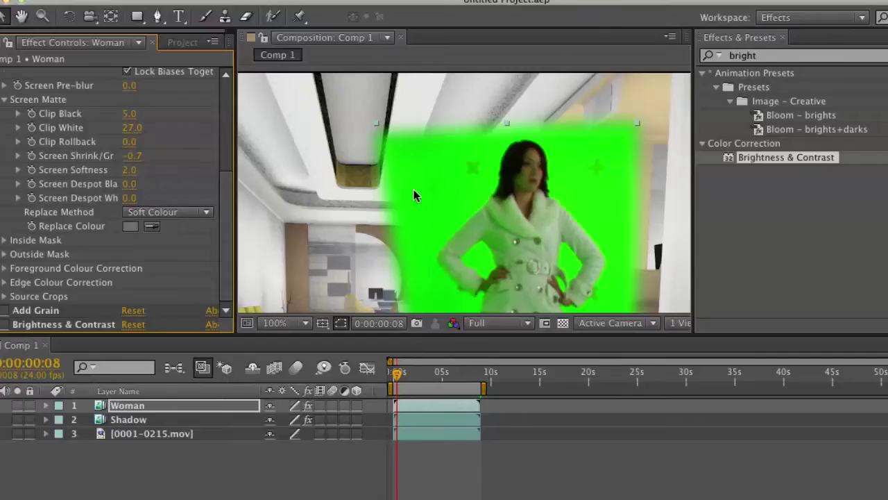
scroll(449, 238, down, 5)
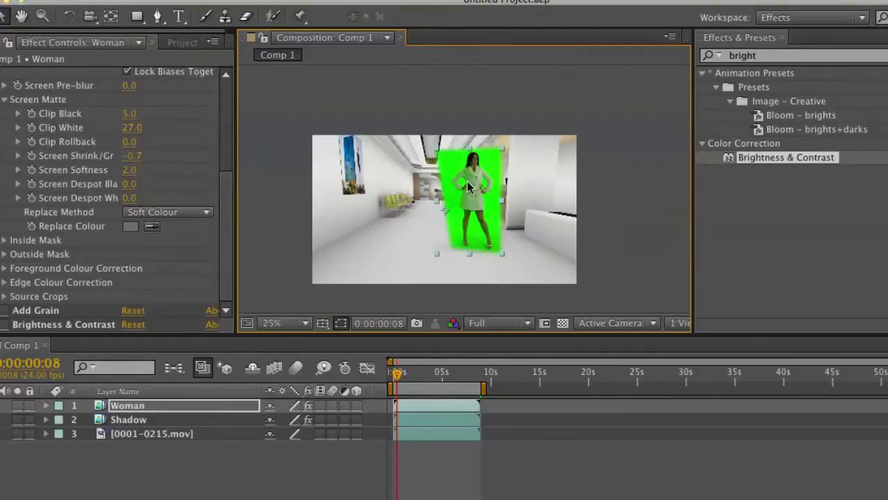
scroll(483, 204, up, 2)
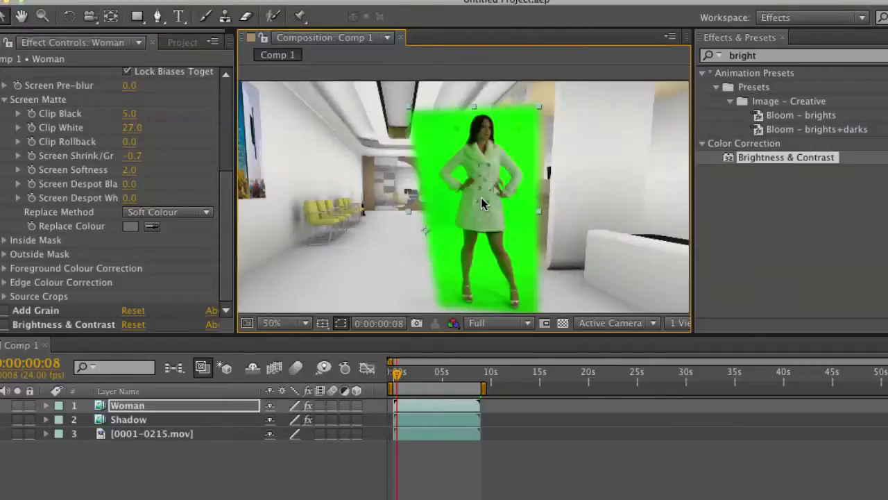
scroll(483, 203, down, 2)
scroll(484, 204, up, 2)
click(46, 406)
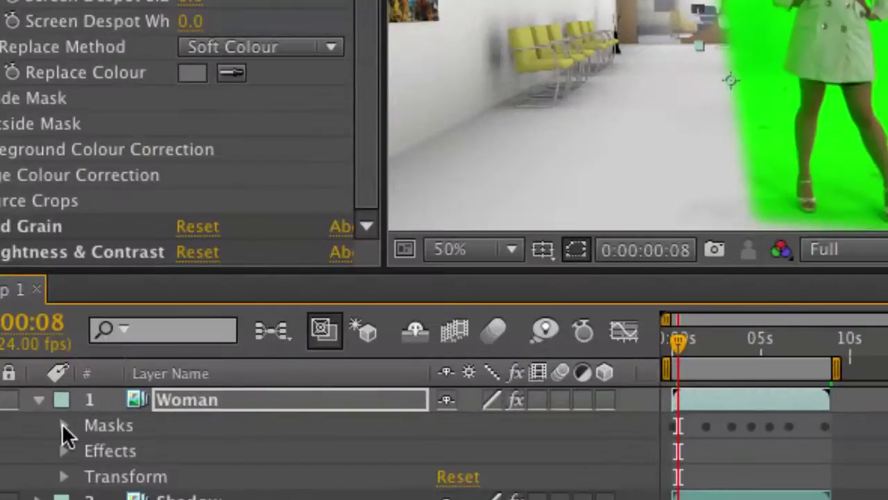
Reveal the Woman layer's masks, unlock Mask 1, and reframe the composition view.
click(63, 425)
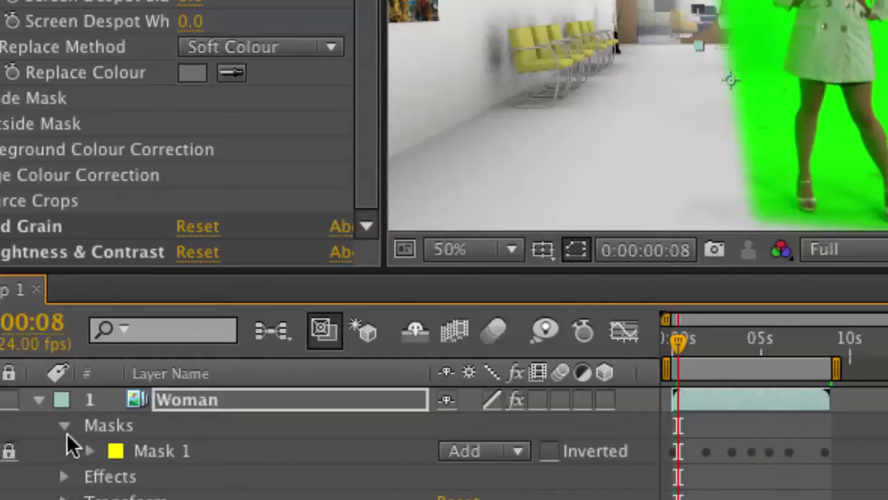
click(9, 452)
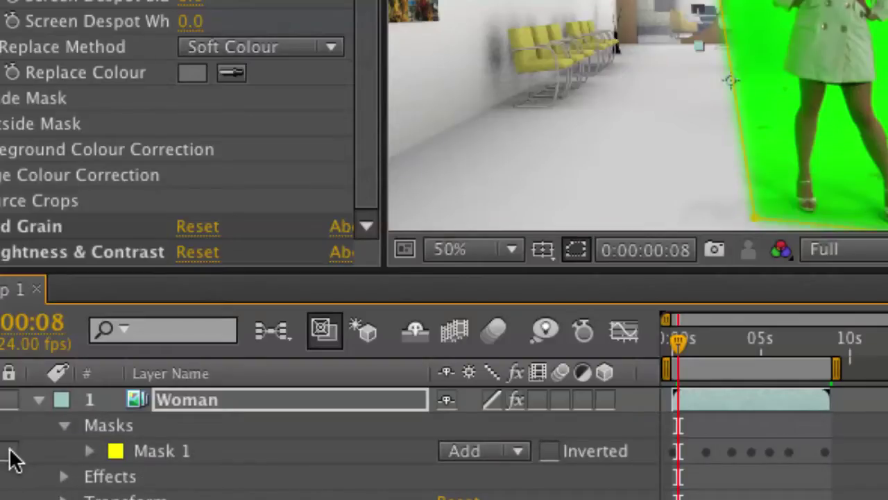
click(126, 444)
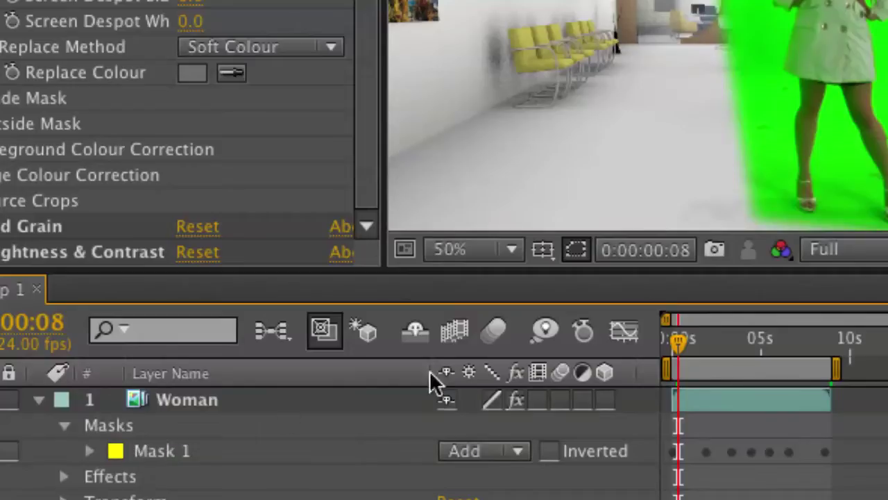
drag(802, 164, 590, 218)
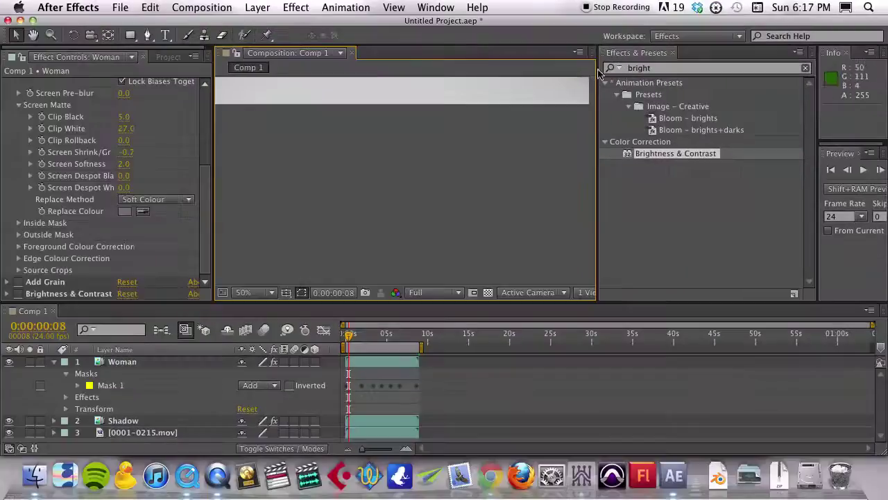
key(h)
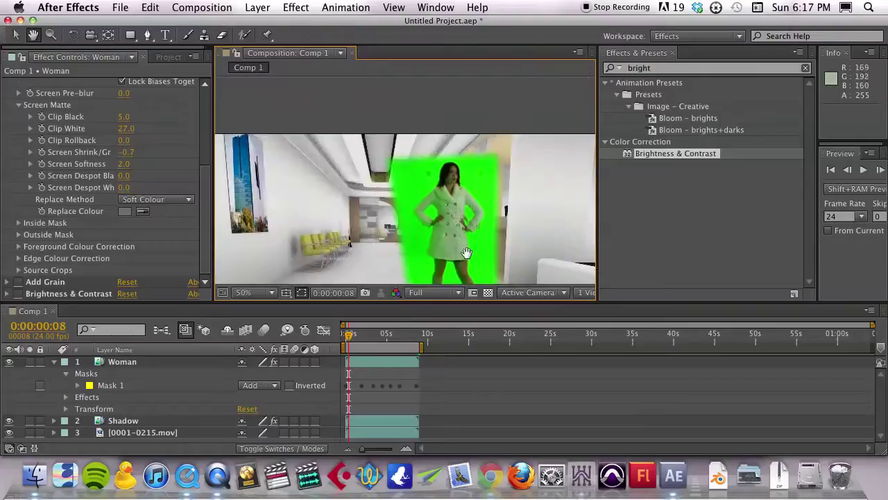
drag(466, 253, 517, 177)
key(v)
Undo an accidental stretch of the Woman layer and nudge the hallway background slightly up and right.
click(449, 165)
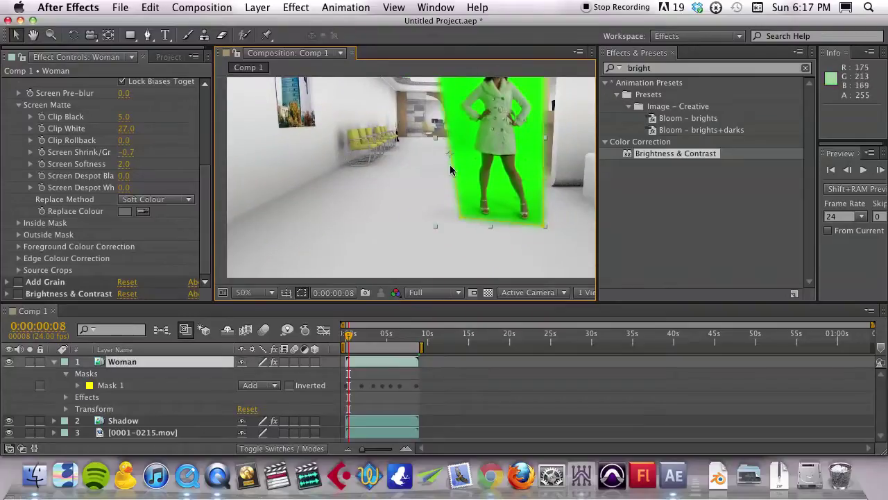
drag(434, 137, 367, 141)
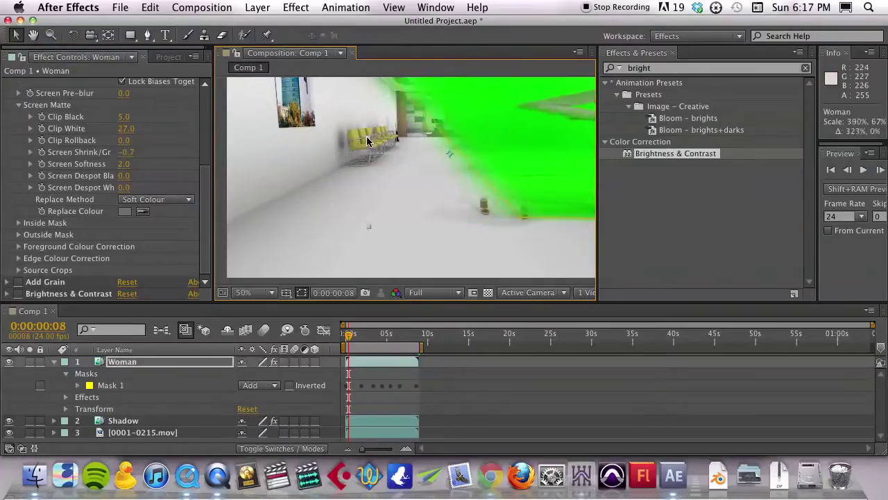
key(super+z)
click(379, 200)
key(h)
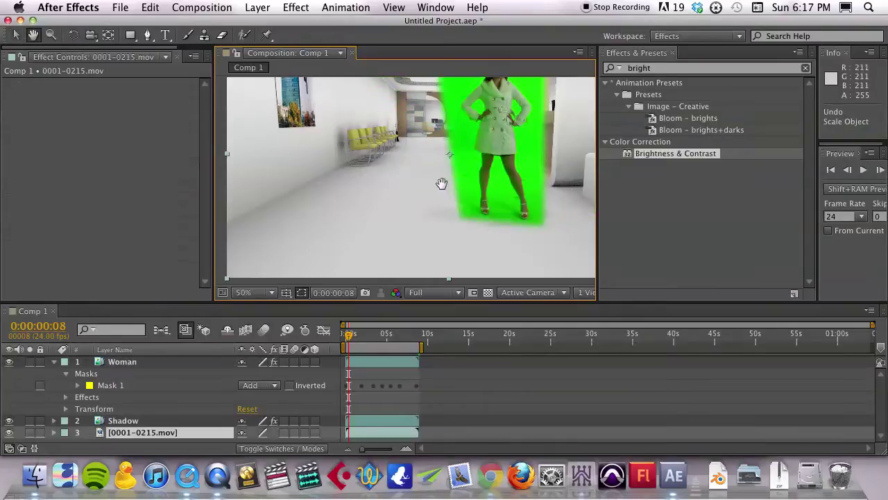
drag(441, 182, 419, 230)
key(v)
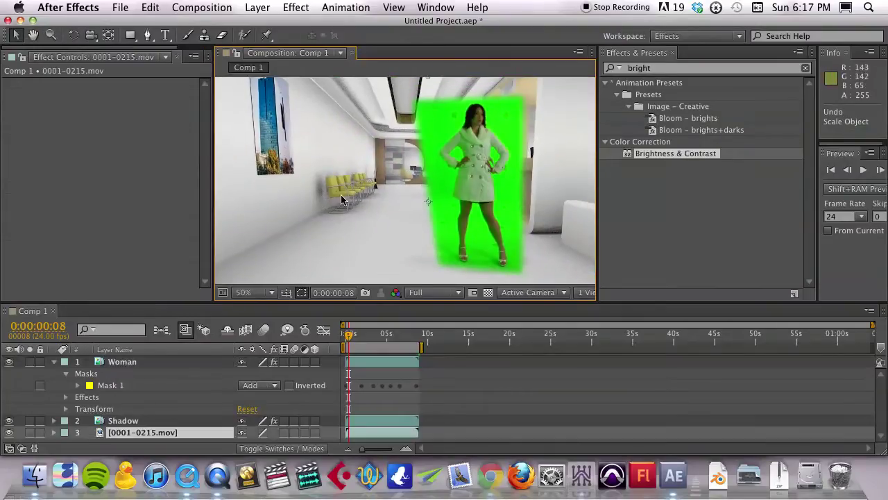
drag(341, 200, 344, 197)
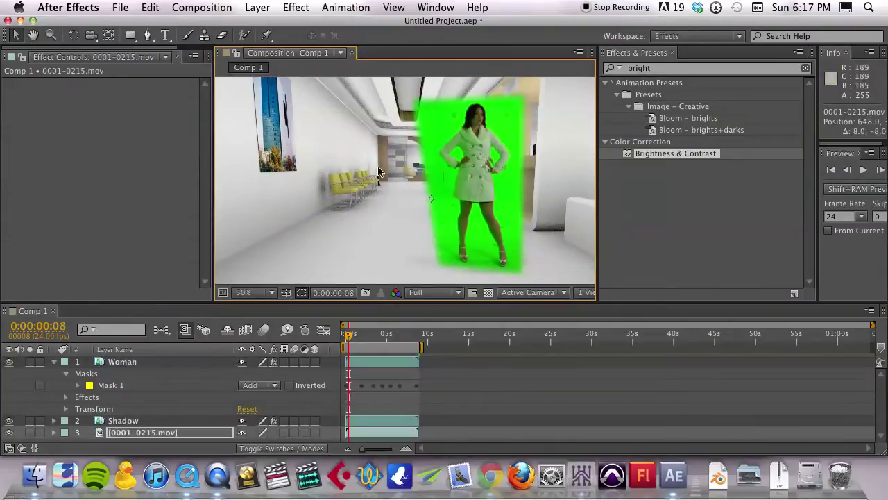
Drag Mask 1's corners into a tight outline around the woman, undoing a stray edit.
click(349, 236)
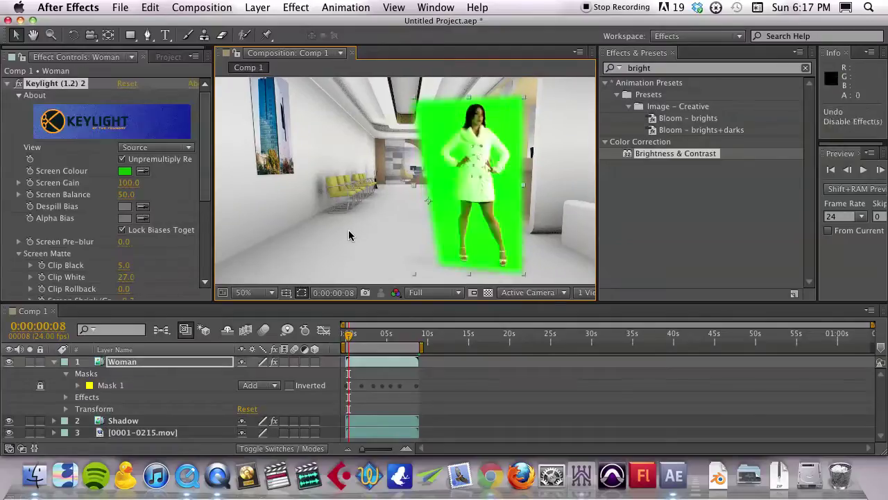
drag(395, 98, 369, 120)
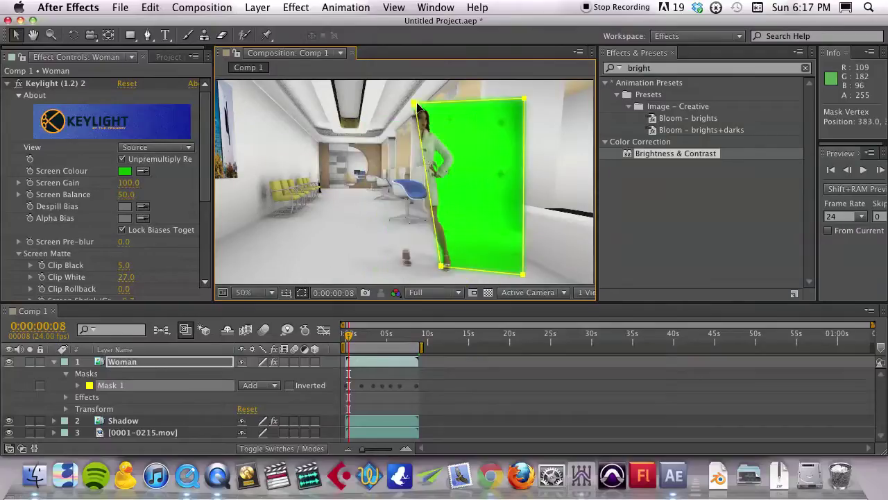
drag(418, 106, 463, 106)
key(super+z)
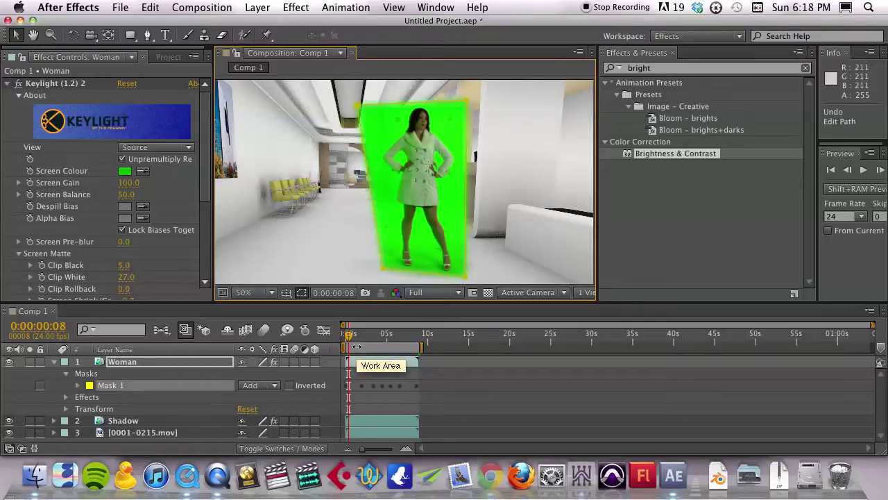
Collapse the Woman layer's properties and frame her upper body in the viewer.
click(40, 386)
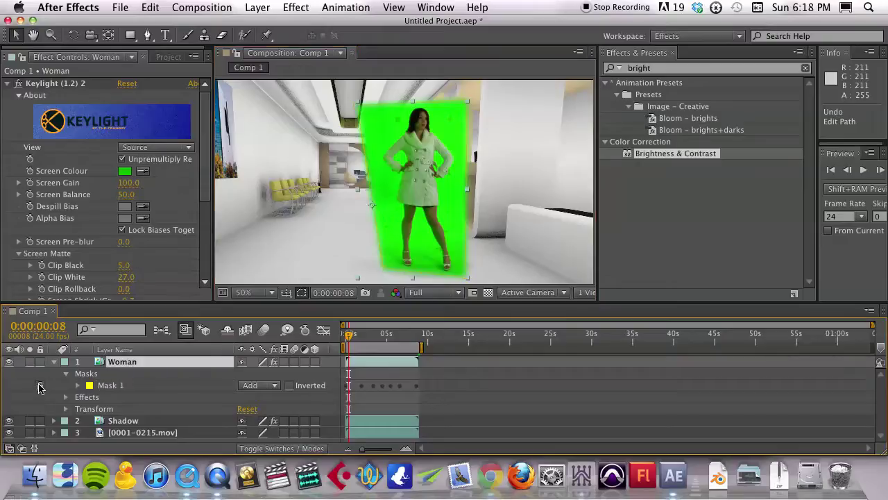
click(54, 362)
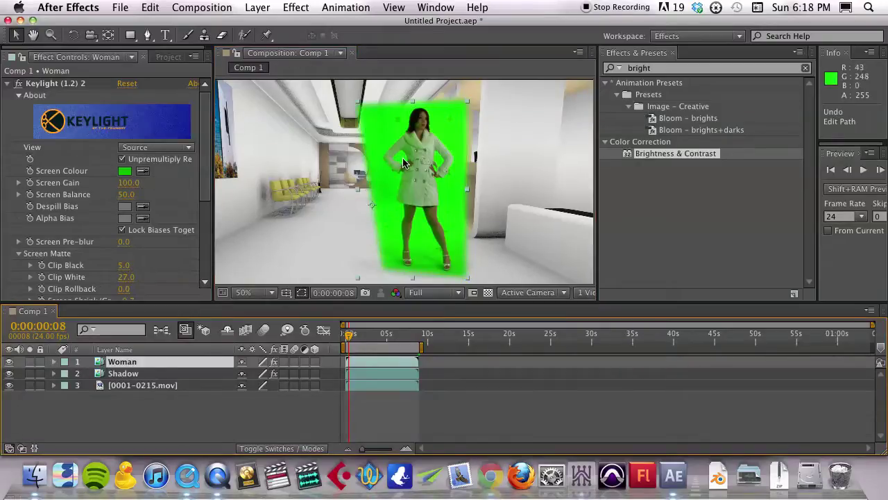
scroll(405, 163, up, 2)
key(h)
drag(405, 162, 397, 175)
key(v)
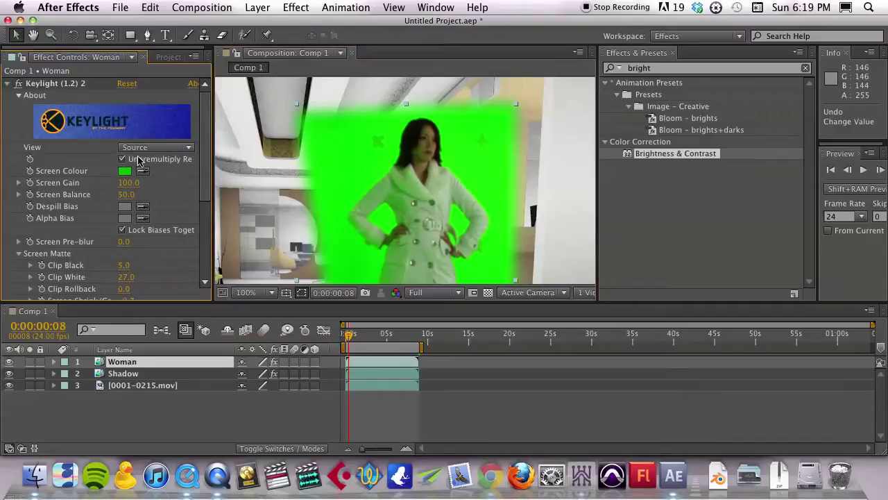
Set Keylight's View to Combined Matte and test Screen Gain to inspect matte noise.
click(137, 148)
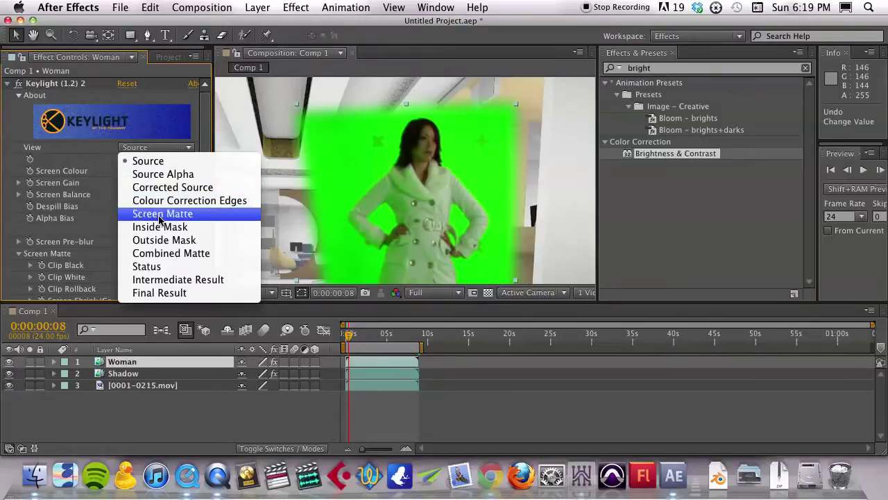
click(166, 255)
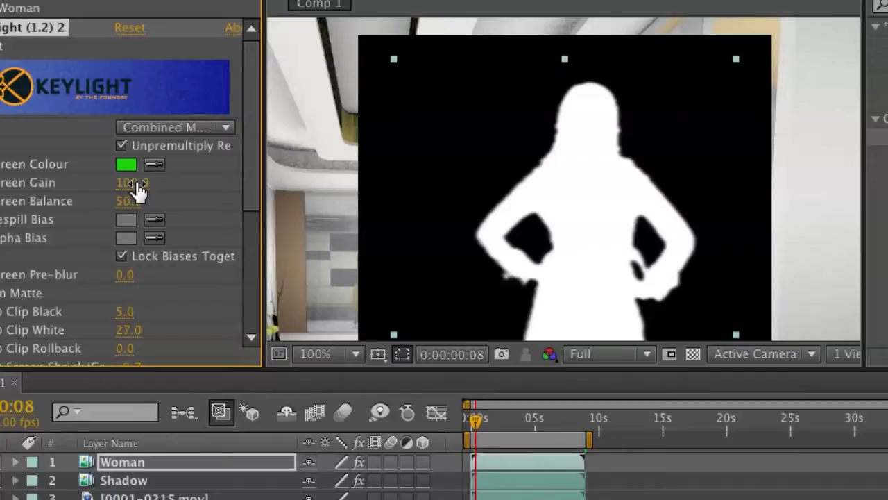
drag(129, 183, 122, 182)
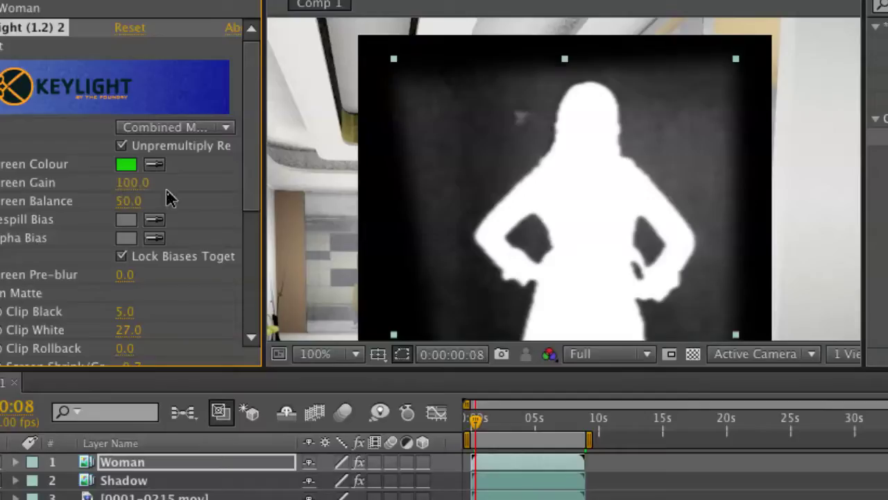
scroll(185, 194, down, 2)
scroll(185, 194, down, 3)
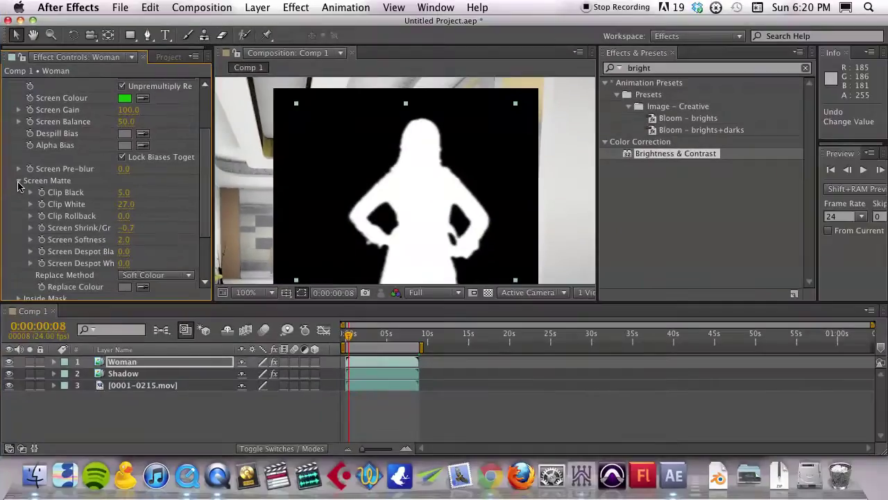
Under Screen Matte, set Clip White to 24.0 and Clip Black to 4.0.
click(18, 182)
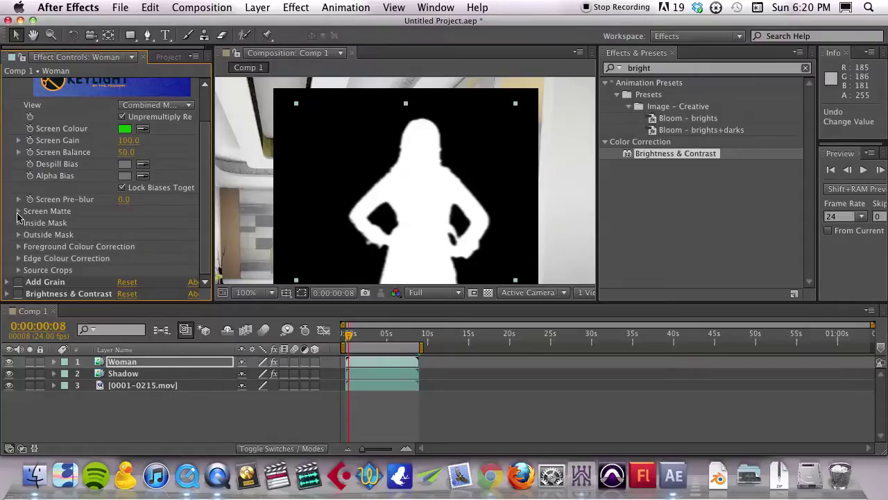
click(18, 213)
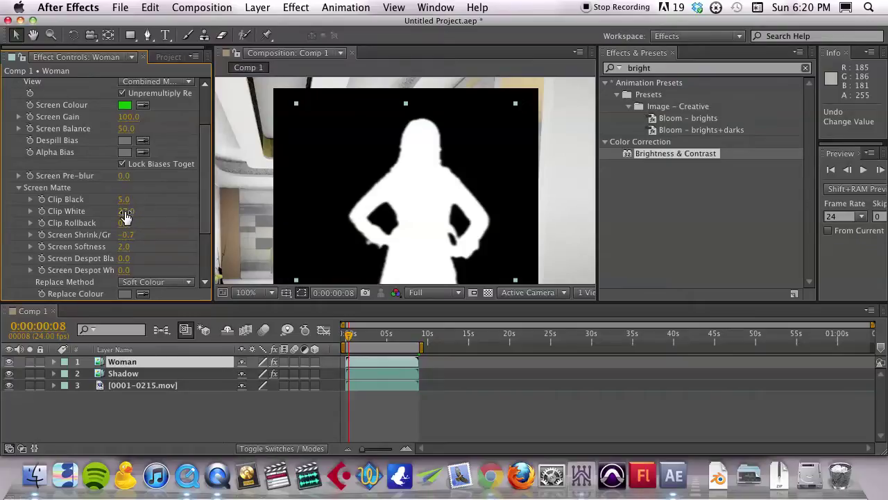
drag(124, 205, 176, 208)
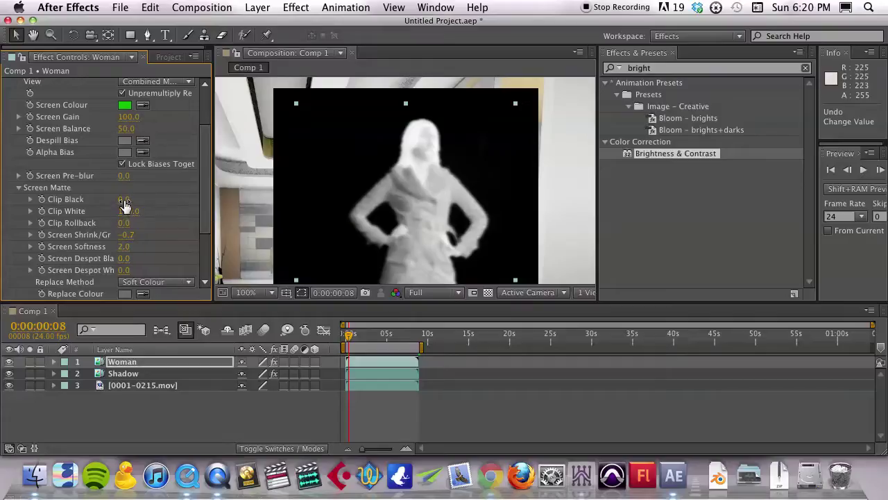
drag(127, 213, 66, 204)
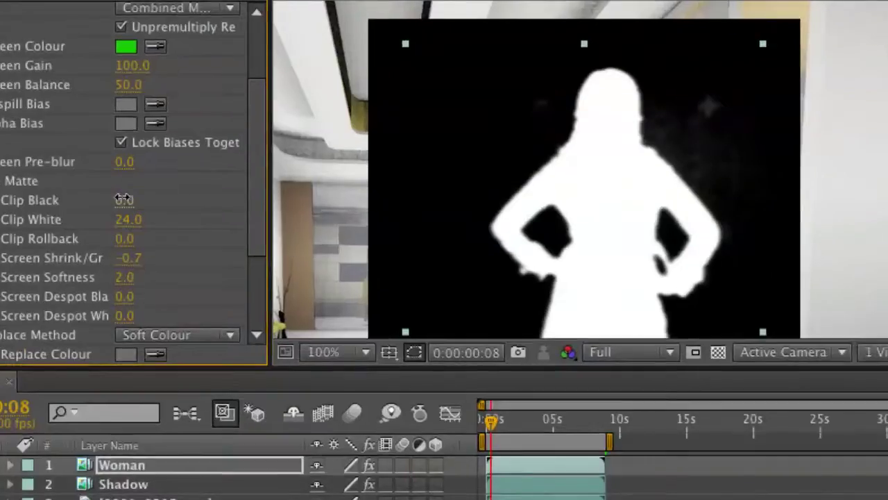
drag(124, 198, 127, 204)
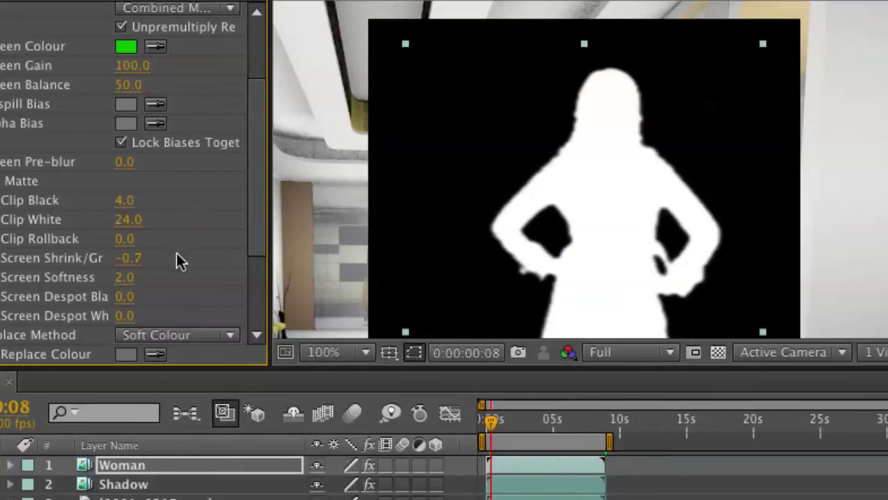
In Keylight's Screen Matte, set Screen Shrink/Grow to -0.5 and Screen Softness to 2.6.
drag(132, 257, 133, 264)
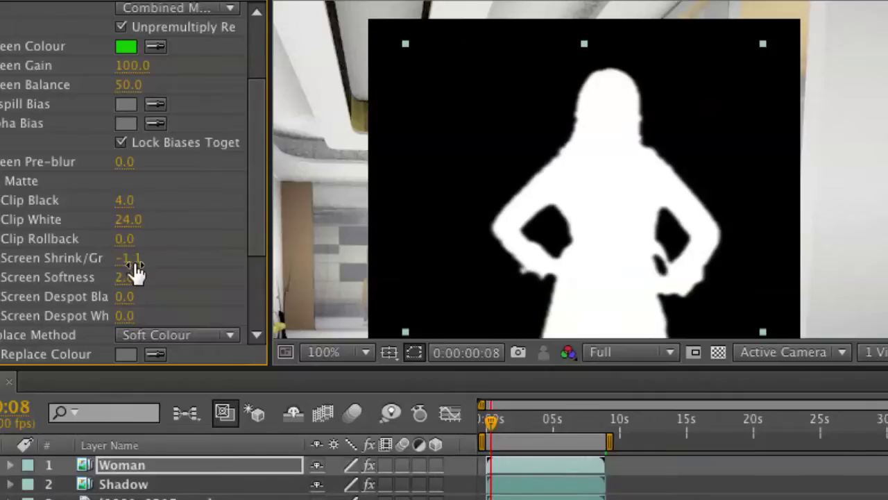
click(135, 260)
text(-)
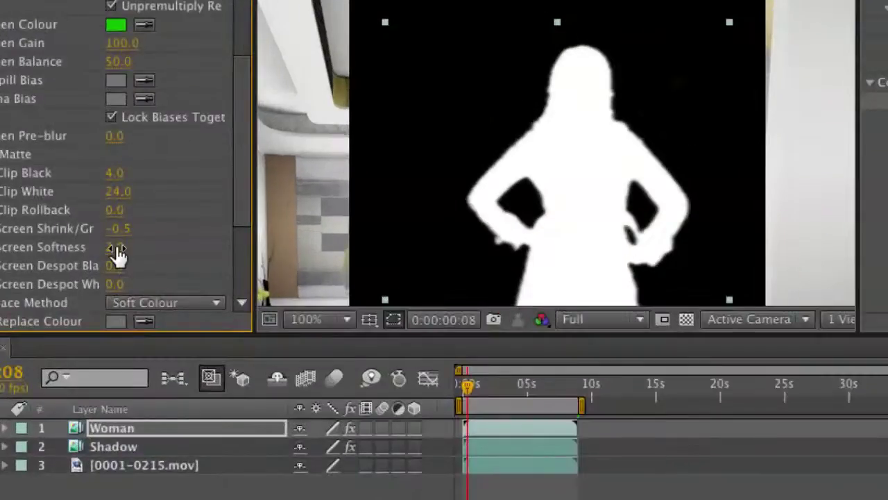
mouse_move(119, 246)
mouse_down()
mouse_move(108, 246)
mouse_move(118, 247)
mouse_up()
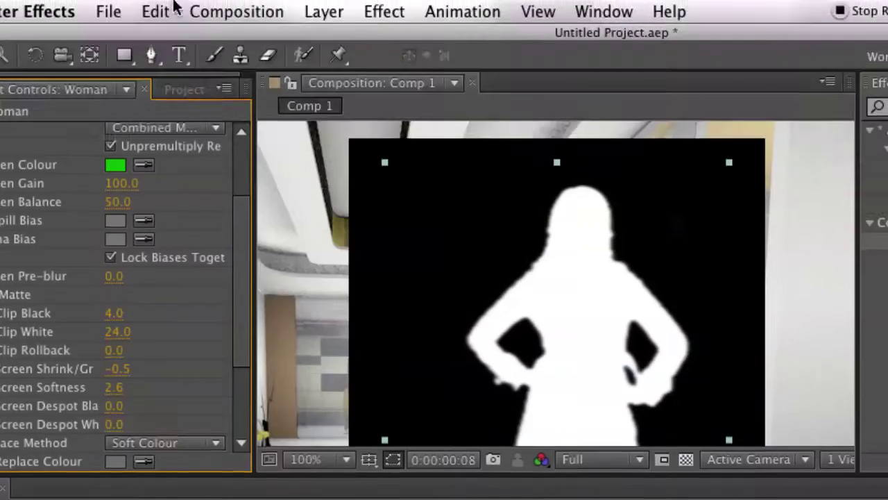
Switch Keylight's View to Final Result and set Screen Softness to 2.7.
click(160, 129)
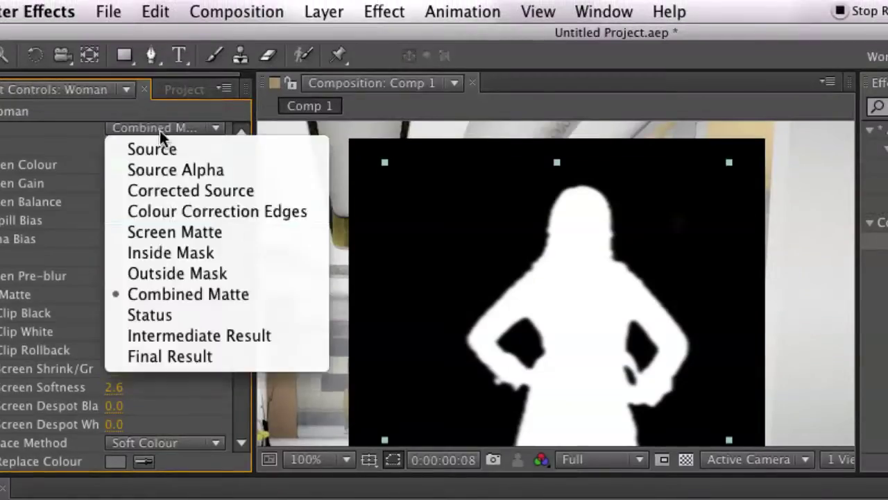
click(170, 357)
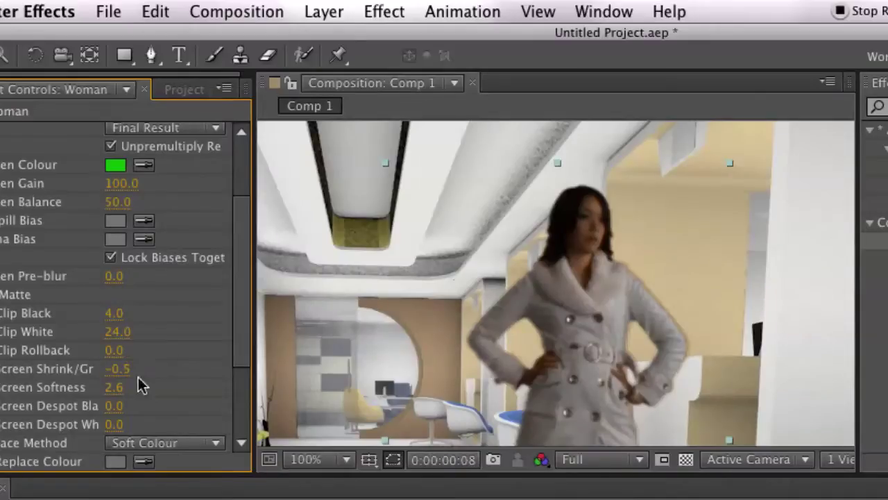
mouse_move(114, 389)
mouse_down()
mouse_move(91, 385)
mouse_move(246, 375)
mouse_move(121, 384)
mouse_up()
drag(113, 386, 122, 391)
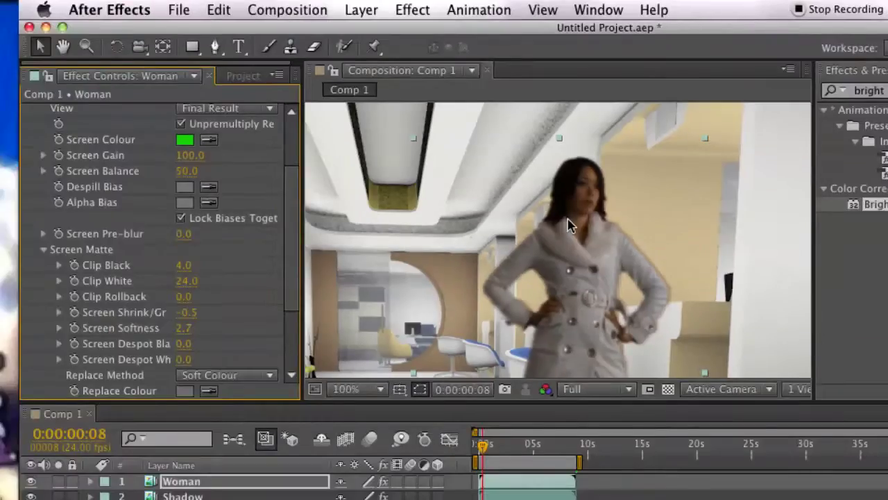
Collapse the Keylight settings and expand the Add Grain effect.
scroll(567, 225, down, 5)
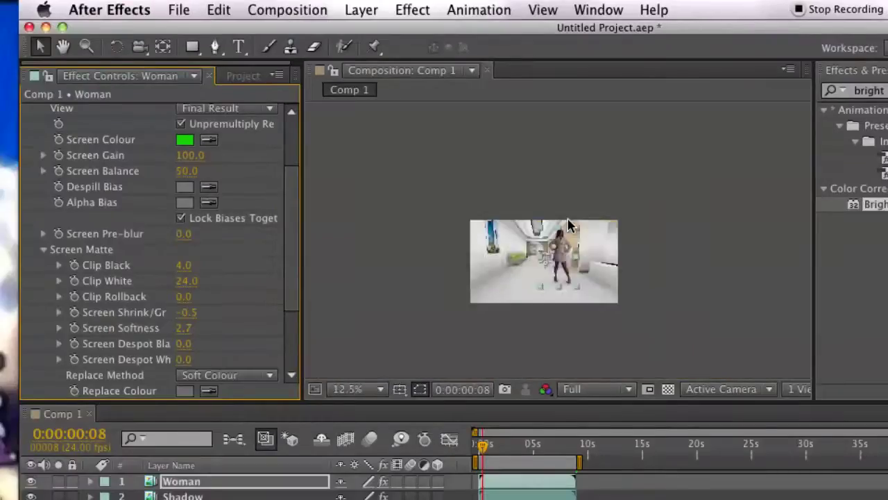
scroll(568, 226, up, 4)
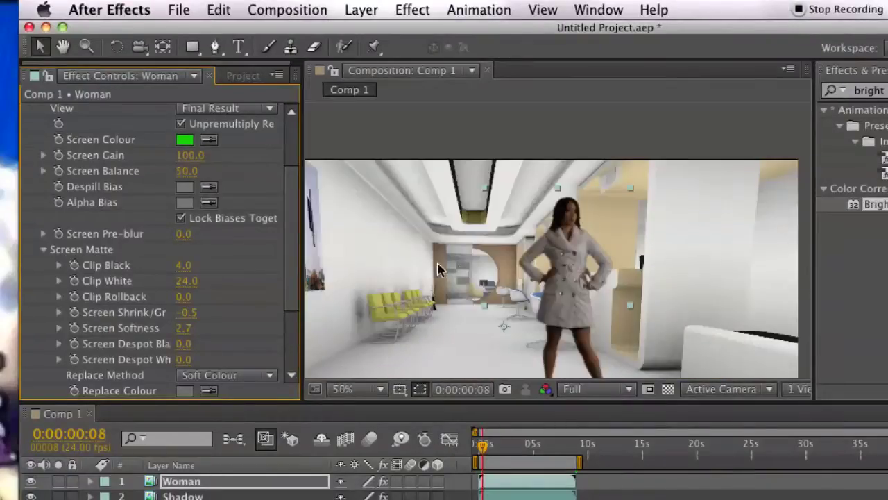
scroll(226, 210, up, 2)
scroll(221, 205, up, 1)
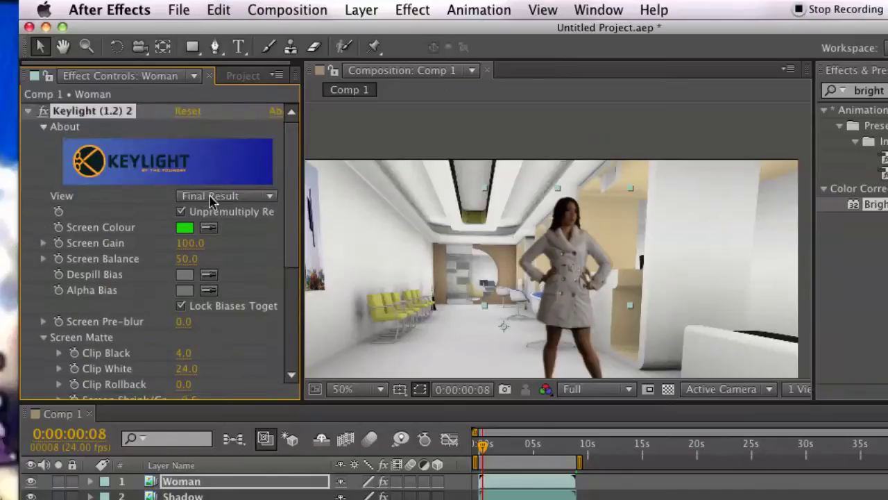
click(30, 111)
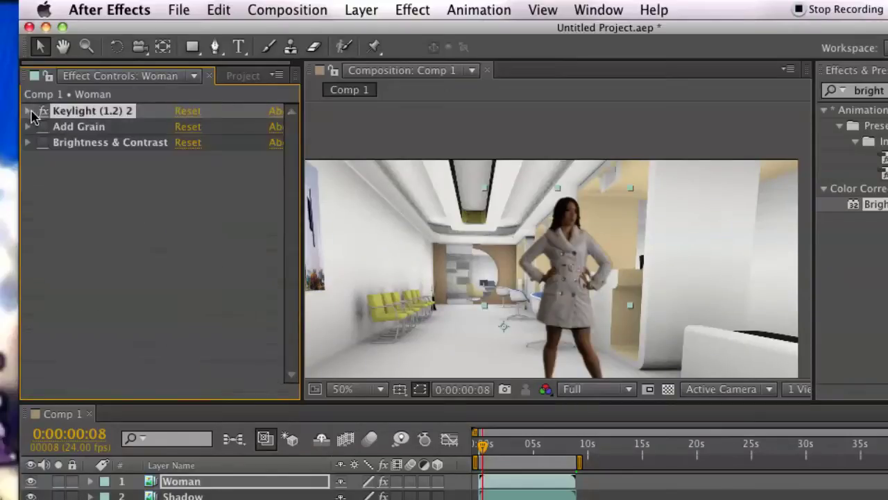
click(69, 131)
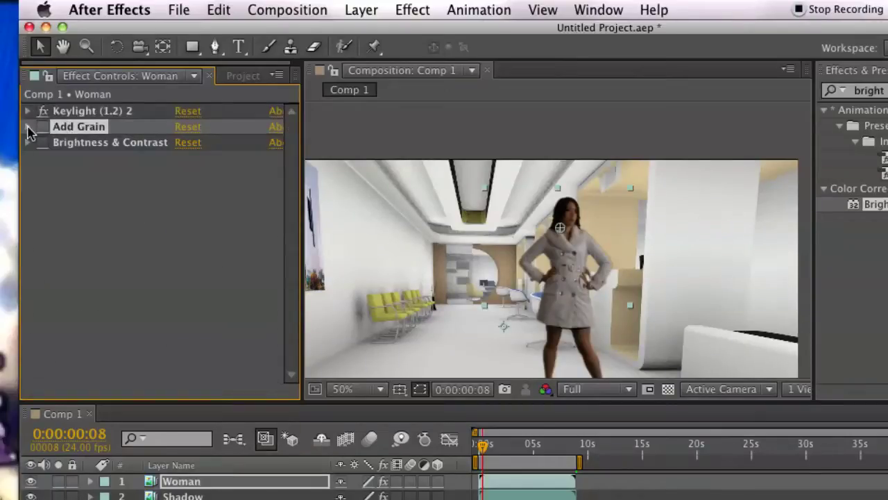
click(27, 127)
Search 'grain' in Effects & Presets, apply Add Grain to the Woman layer, and go to frame 0:00:04:08.
click(29, 113)
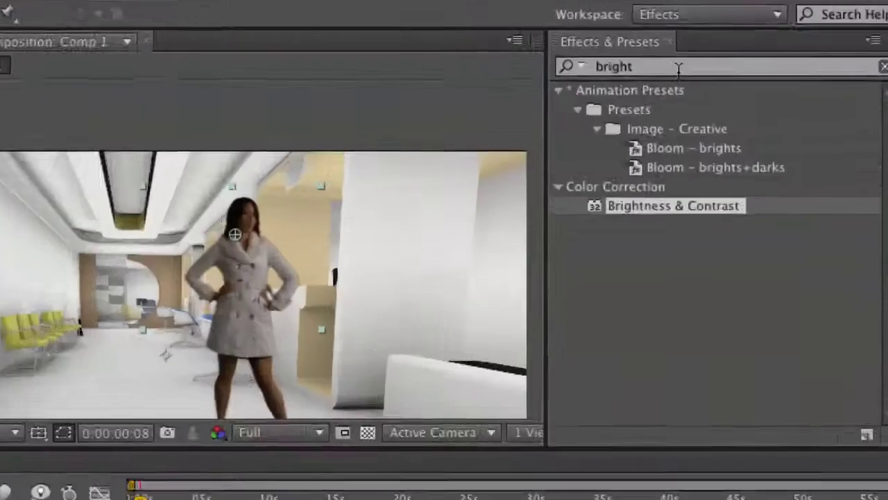
click(678, 68)
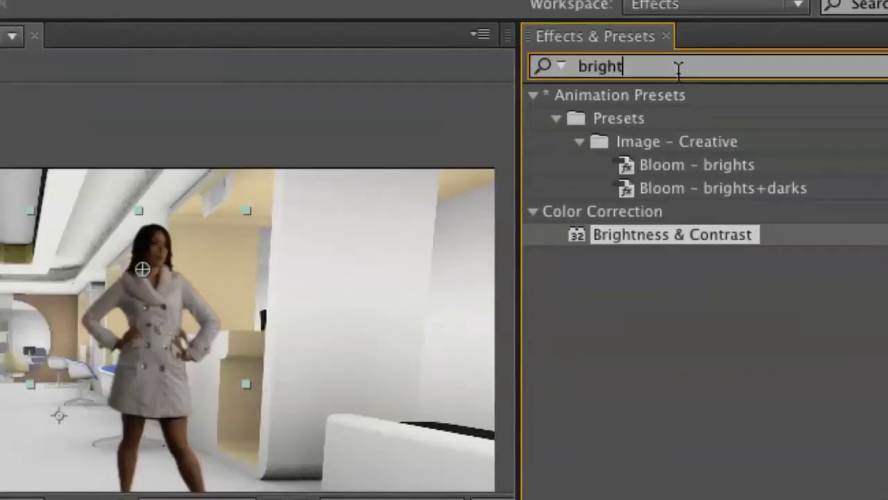
double_click(678, 67)
text(gra)
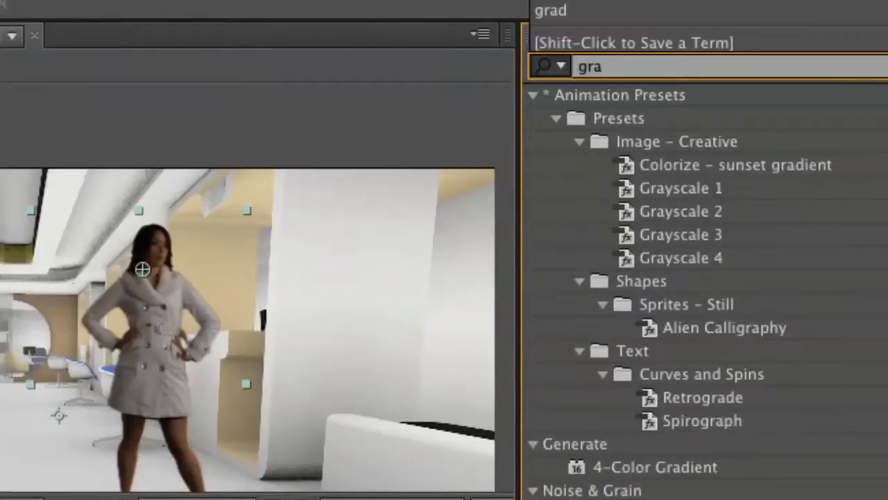
text(in)
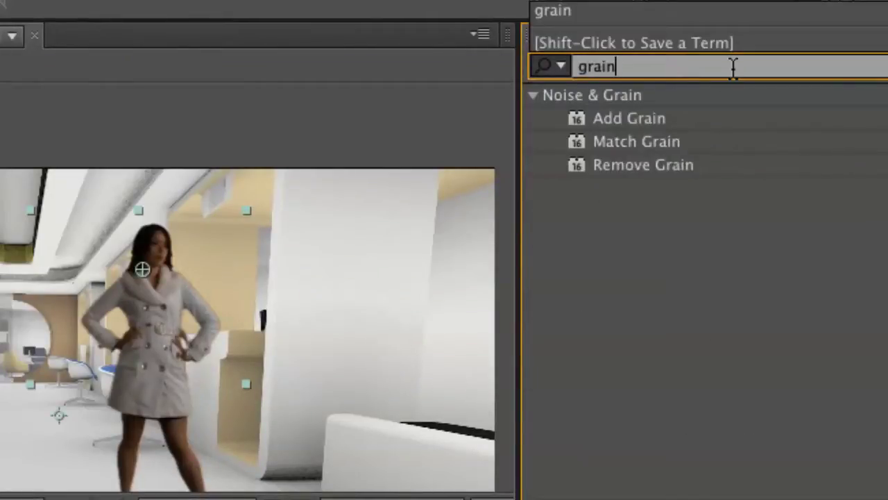
double_click(621, 118)
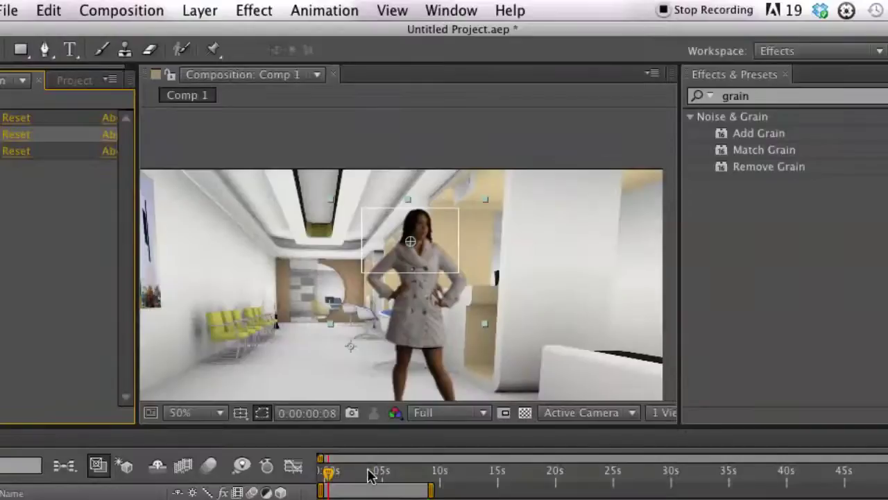
click(372, 472)
drag(372, 474, 375, 472)
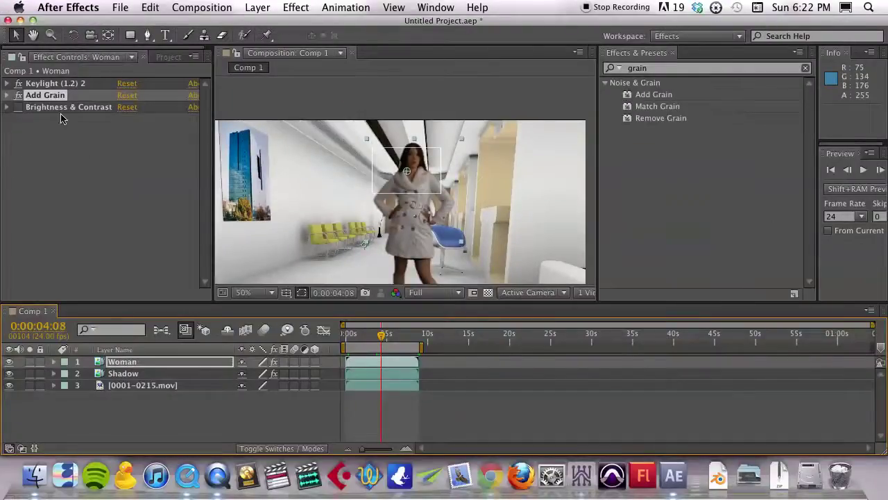
Turn off the woman's Add Grain effect and toggle the brightness/contrast effect to compare.
click(18, 95)
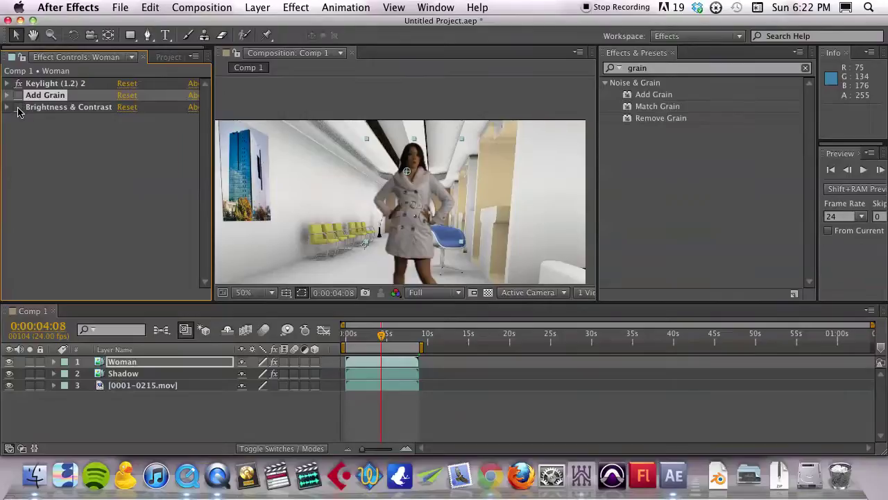
click(19, 108)
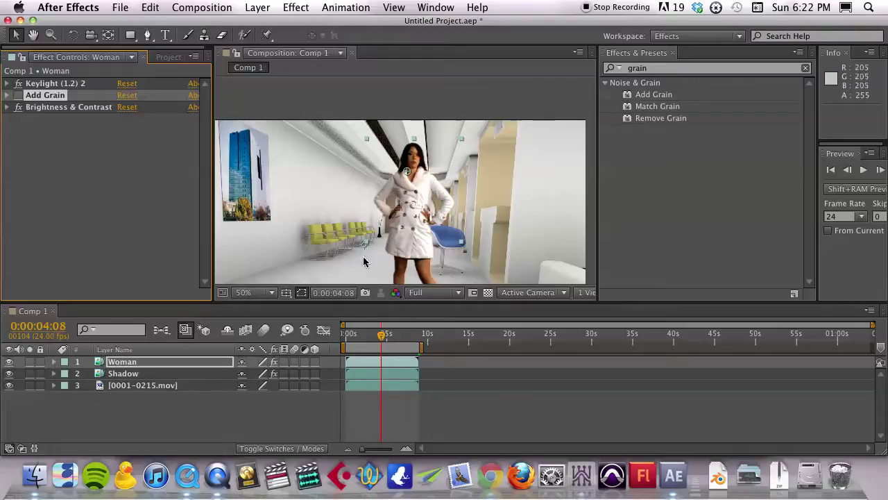
scroll(380, 239, down, 4)
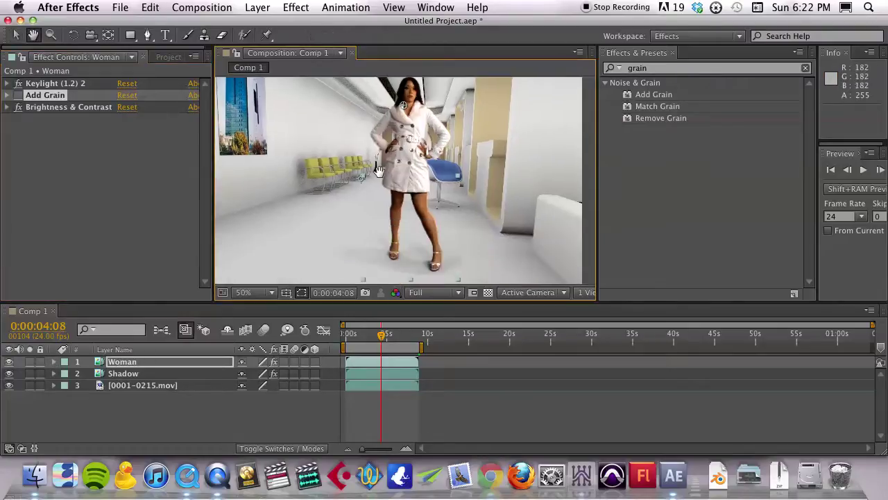
Compare with the Shadow layer hidden near 0:00:01:02, then hide the Woman layer and select Shadow.
click(11, 374)
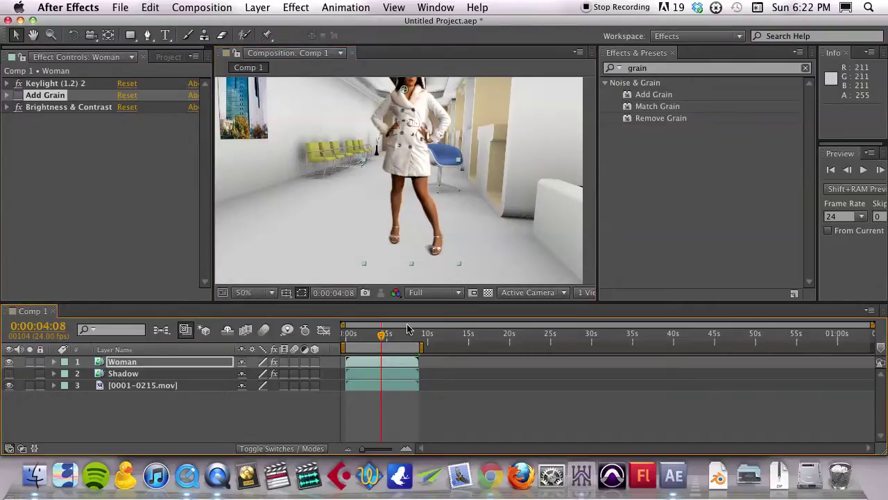
drag(372, 340, 345, 336)
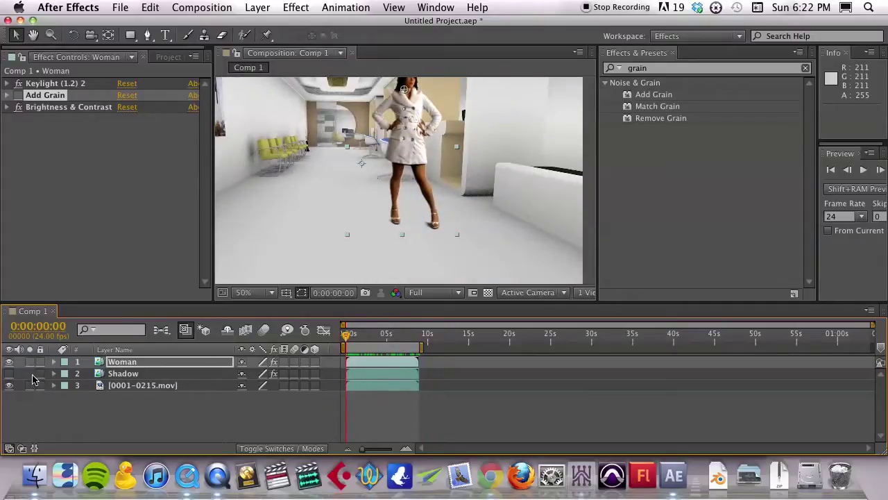
click(10, 374)
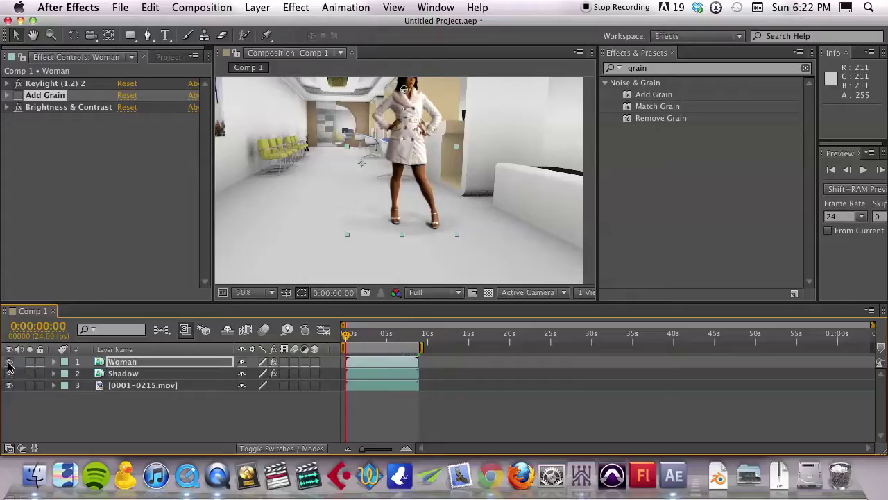
click(10, 362)
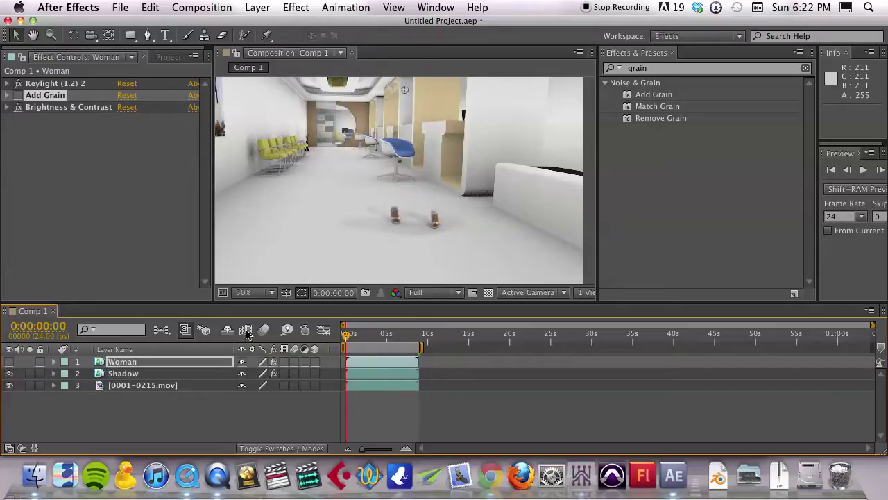
click(111, 374)
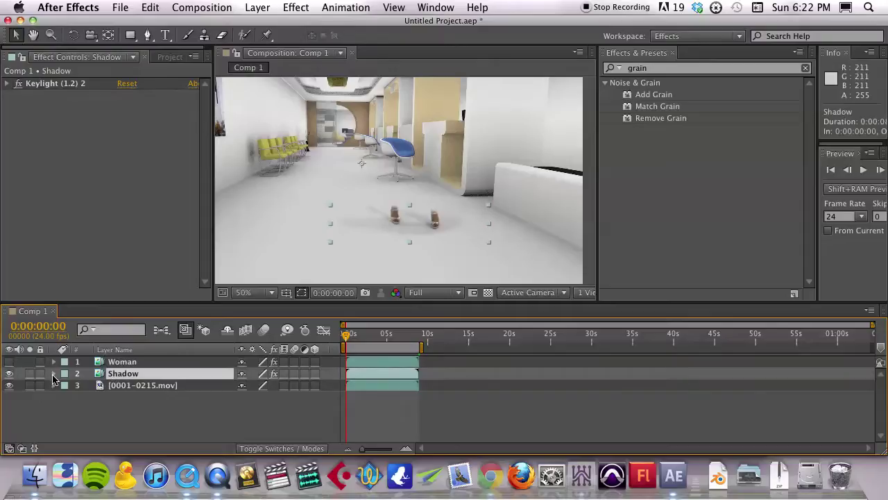
Expand the Shadow layer's Mask 1 and raise its Mask Feather to 128 pixels, zooming in to inspect.
click(53, 374)
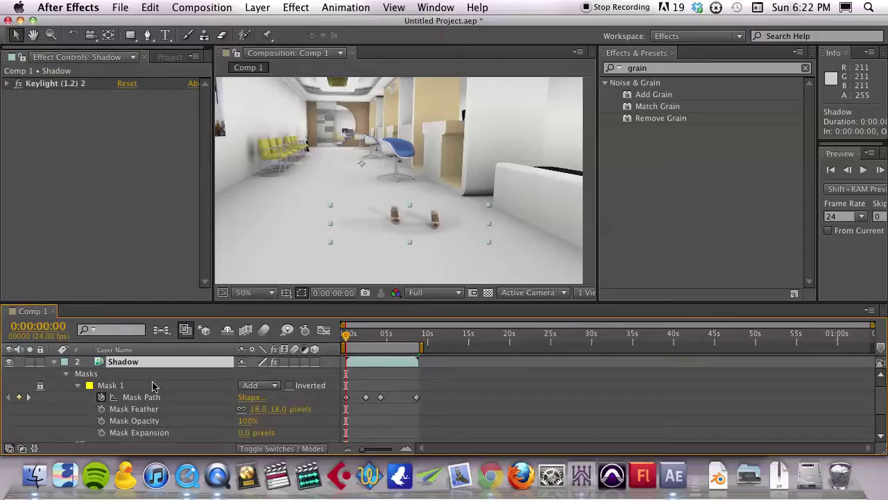
scroll(153, 386, down, 1)
scroll(154, 385, up, 1)
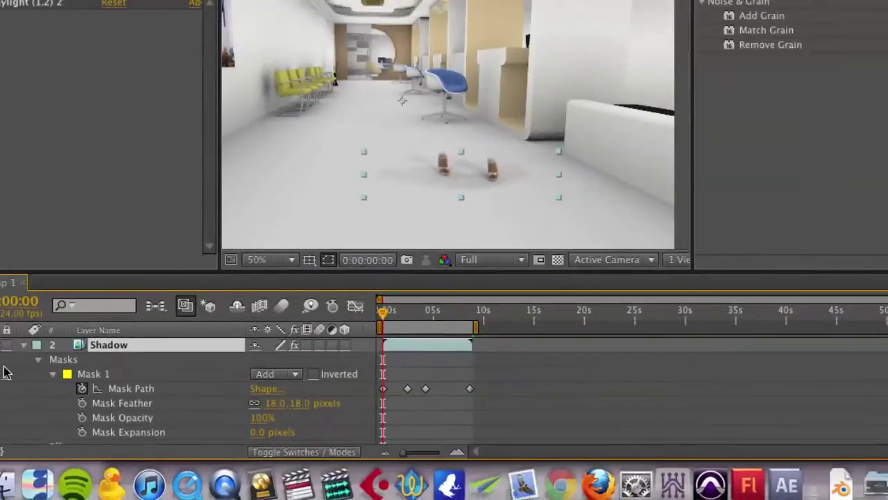
click(7, 377)
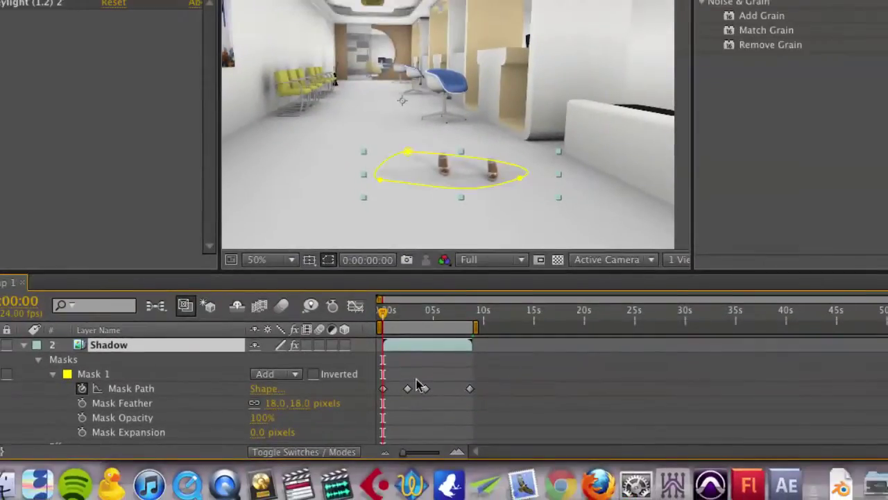
drag(385, 314, 354, 335)
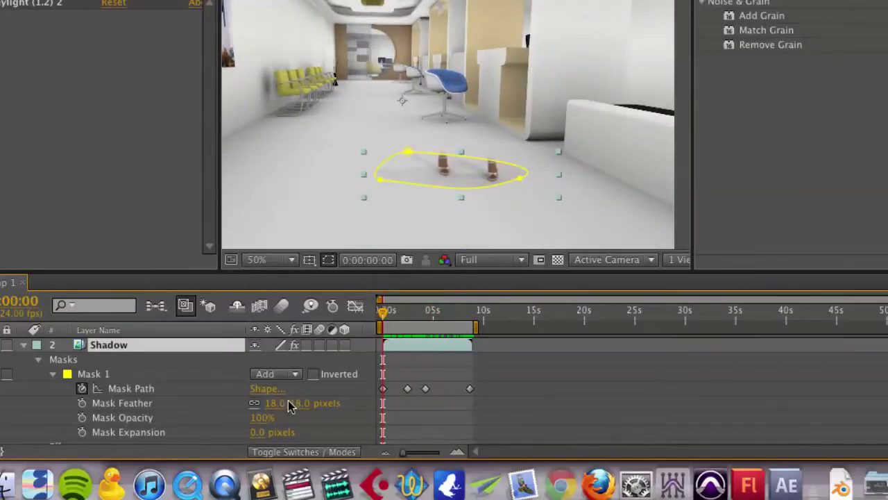
drag(295, 410, 385, 388)
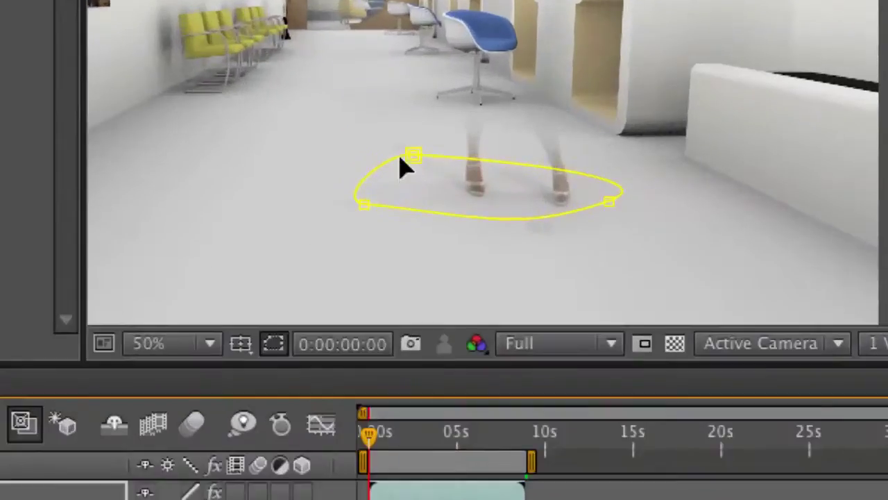
key(period)
key(period)
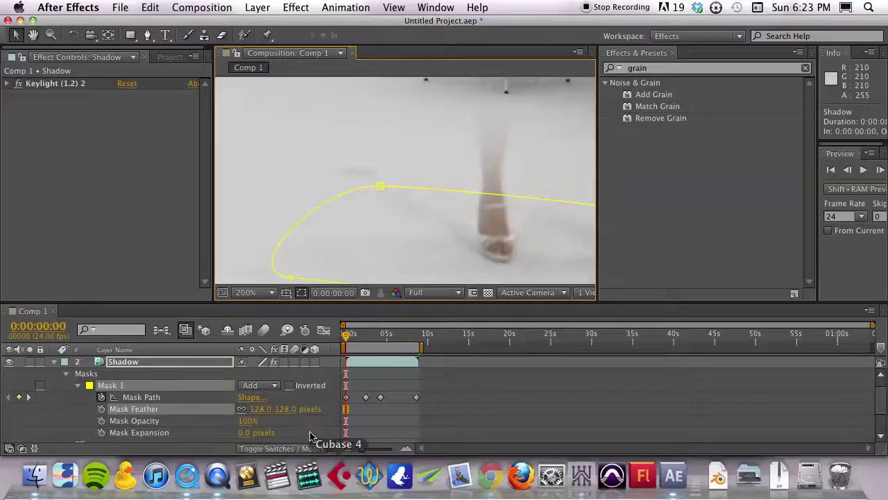
Set Mask 1's Mask Feather back to 18 pixels.
click(260, 409)
text(18)
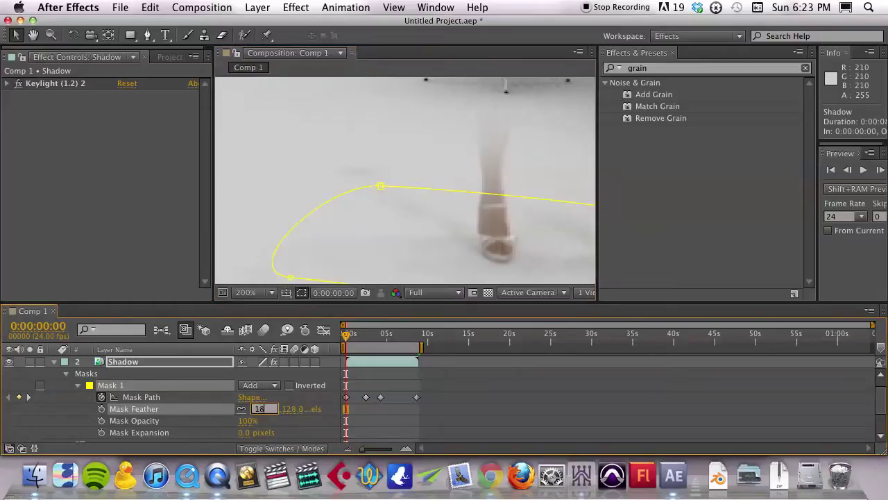
key(Return)
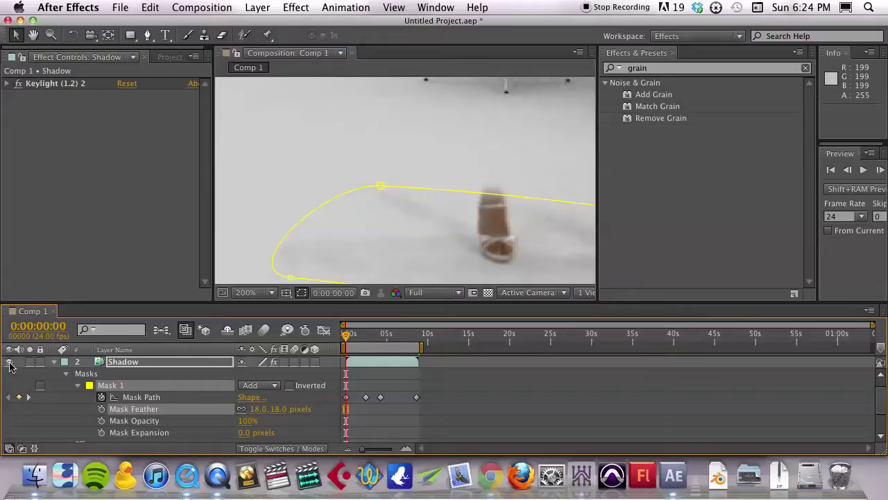
Turn the Woman layer visible again and collapse the Shadow layer's mask properties.
scroll(31, 381, up, 1)
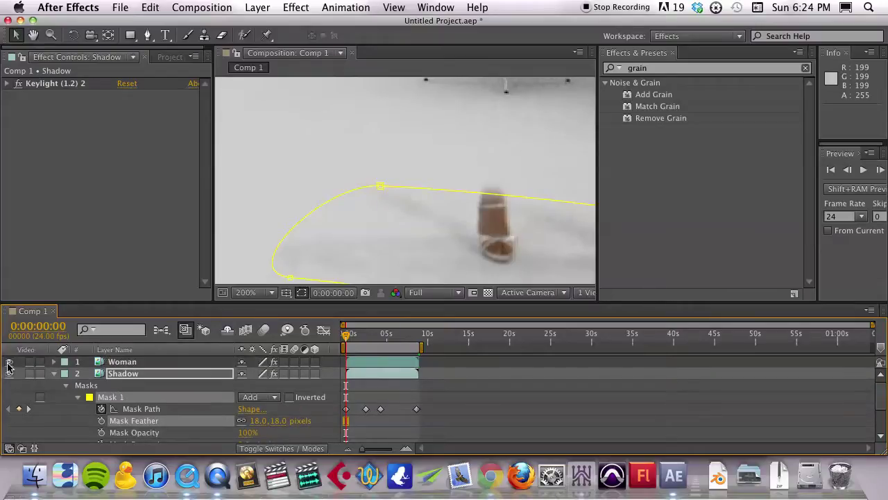
click(8, 361)
click(8, 361)
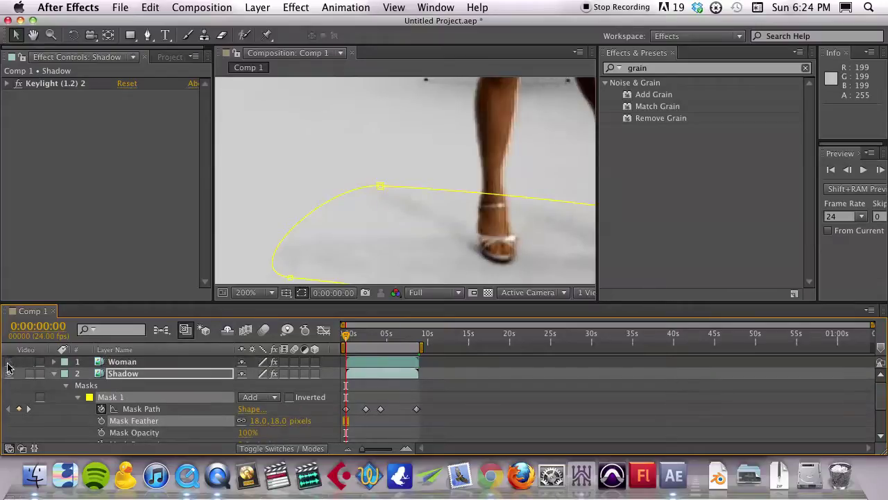
click(8, 362)
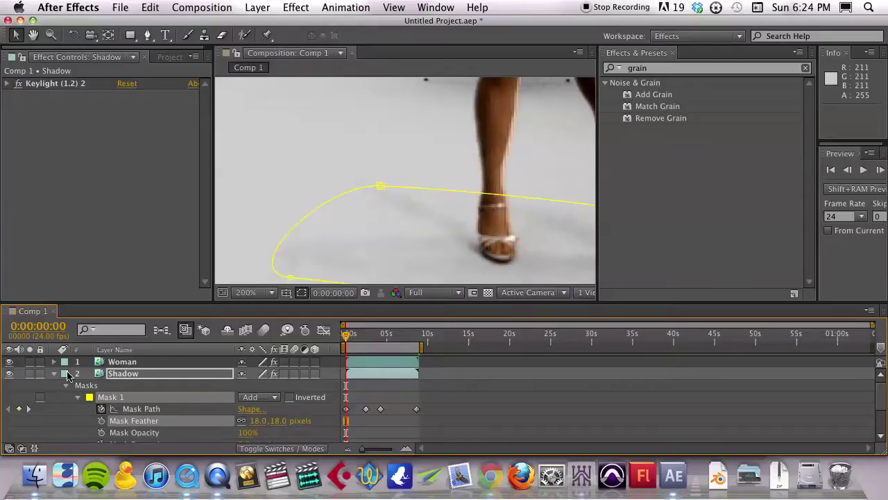
click(53, 375)
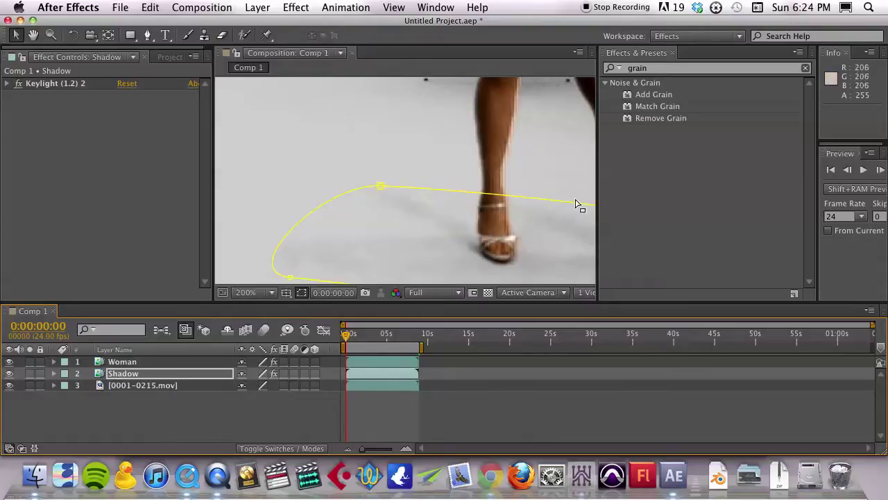
Zoom out and recenter the hallway shot, scrub through the preview, then deselect the shadow.
scroll(476, 201, down, 3)
key(h)
drag(384, 141, 398, 192)
key(v)
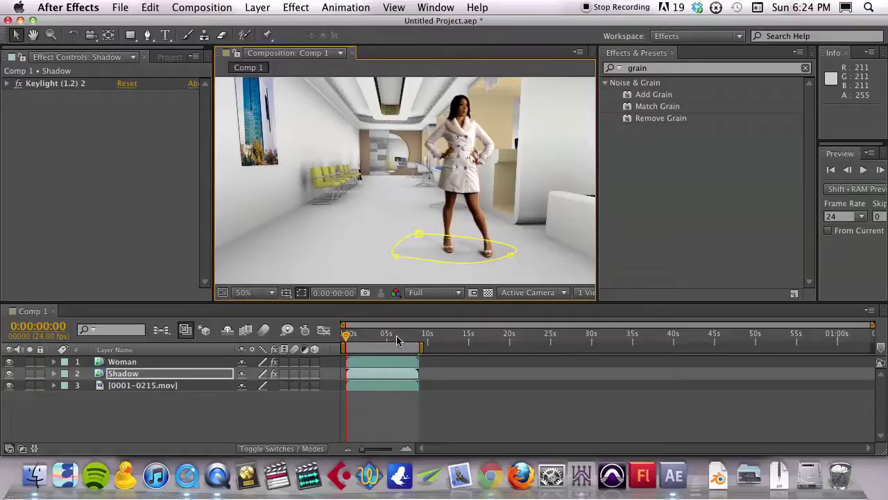
drag(397, 340, 341, 337)
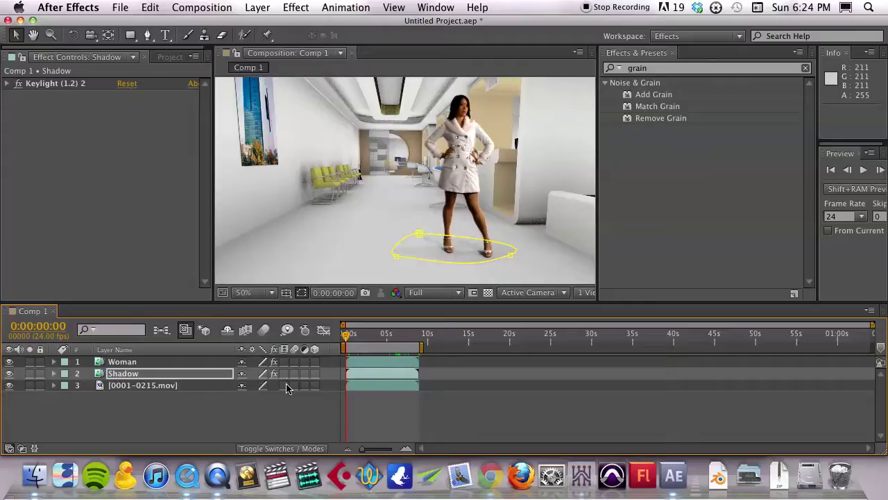
click(333, 256)
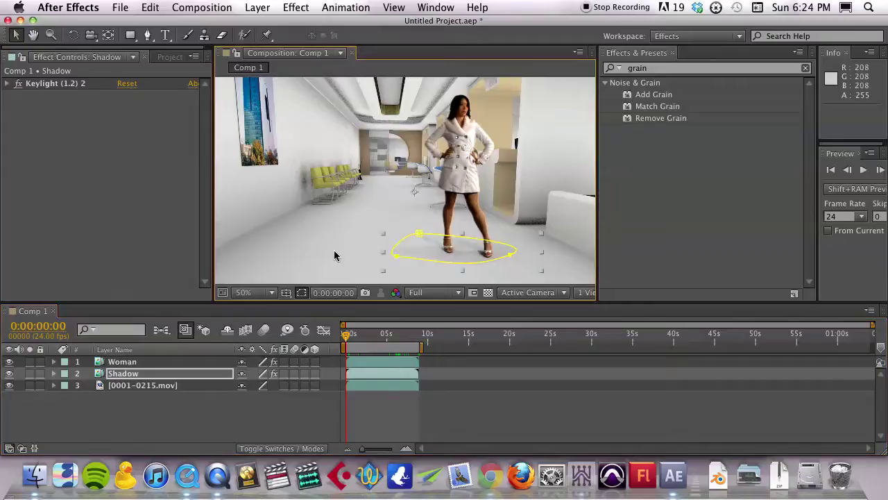
click(476, 416)
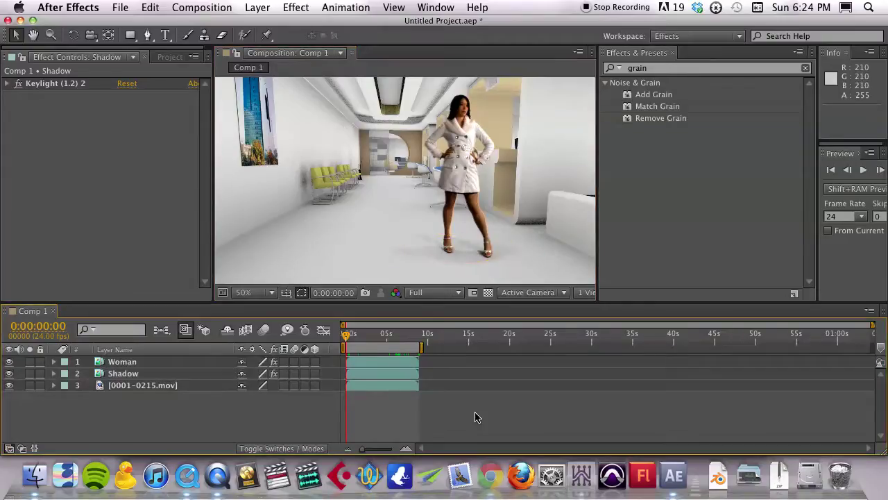